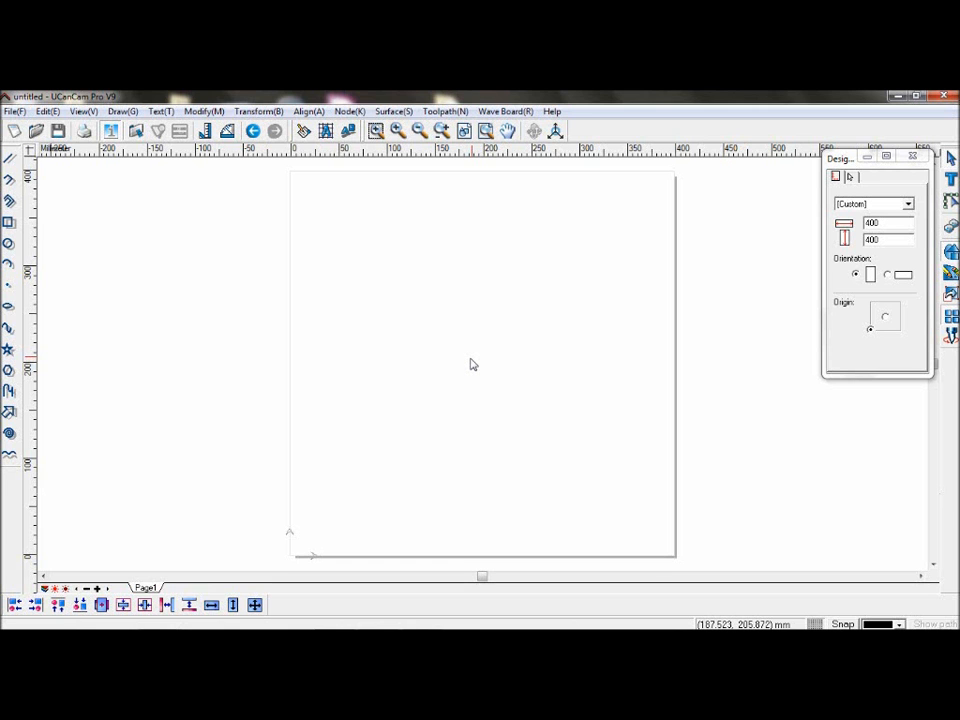
Step: Add the text "Ucancam V9" on the upper part of the page
{"action": "key", "text": "F8"}
{"action": "left_click", "coordinate": [369, 321]}
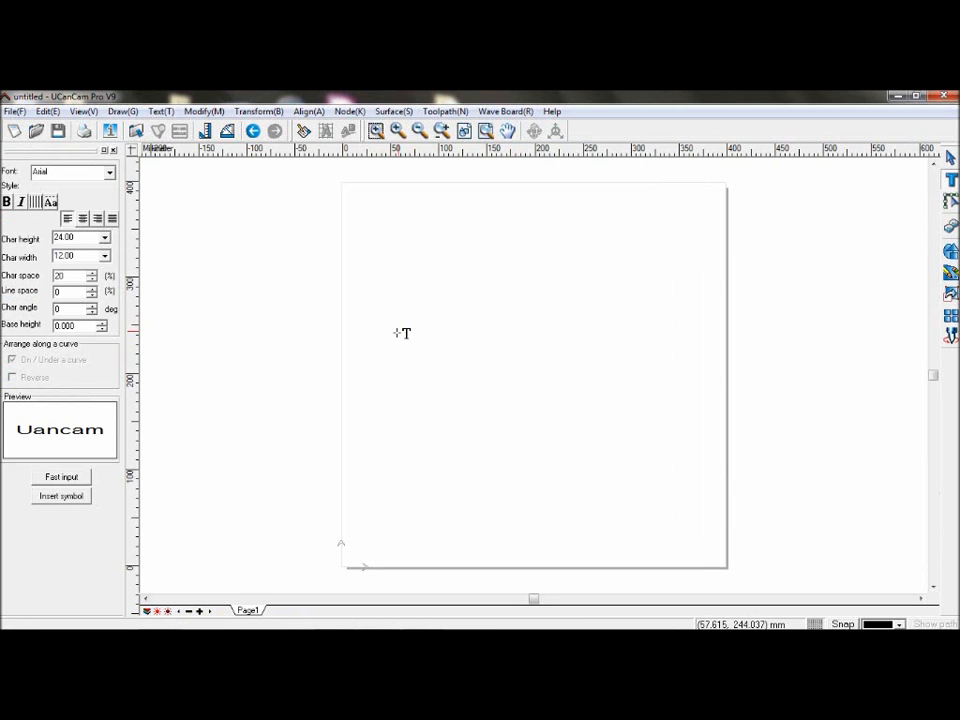
{"action": "type", "text": "Ucancam V9"}
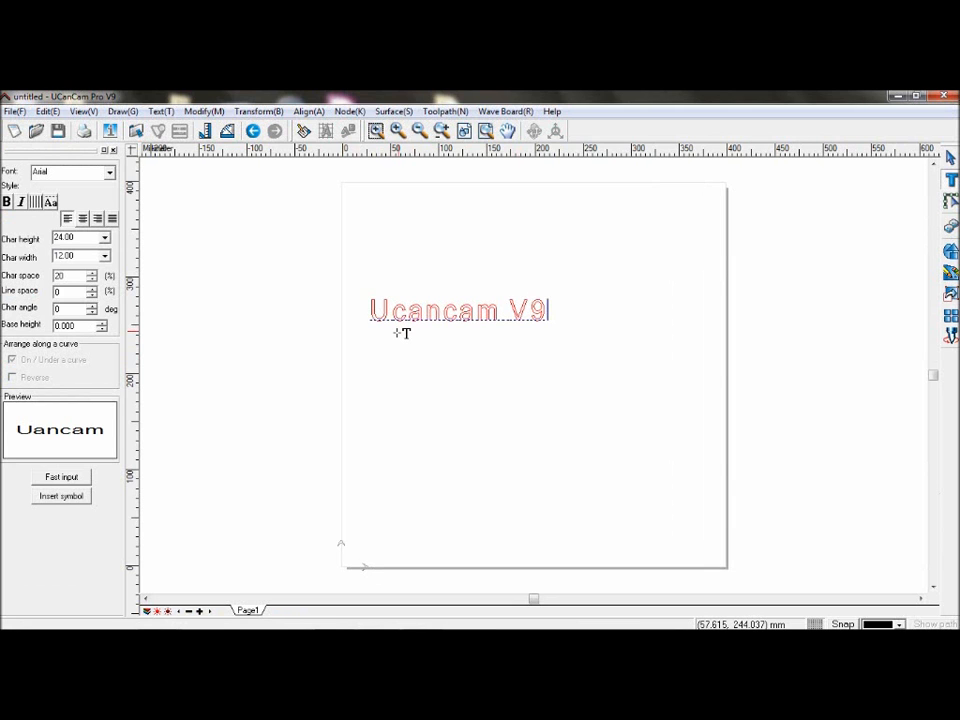
{"action": "key", "text": "Escape"}
Step: Draw a rectangle about 125 by 46 mm just below the text
{"action": "left_click_drag", "start_coordinate": [547, 273], "coordinate": [291, 334]}
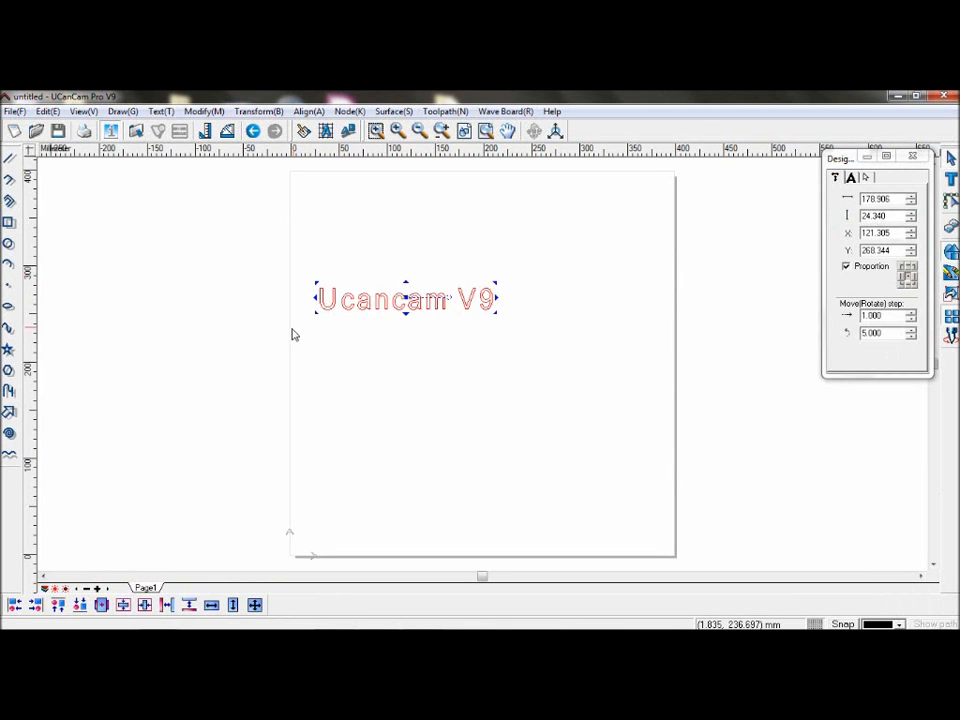
{"action": "left_click", "coordinate": [8, 224]}
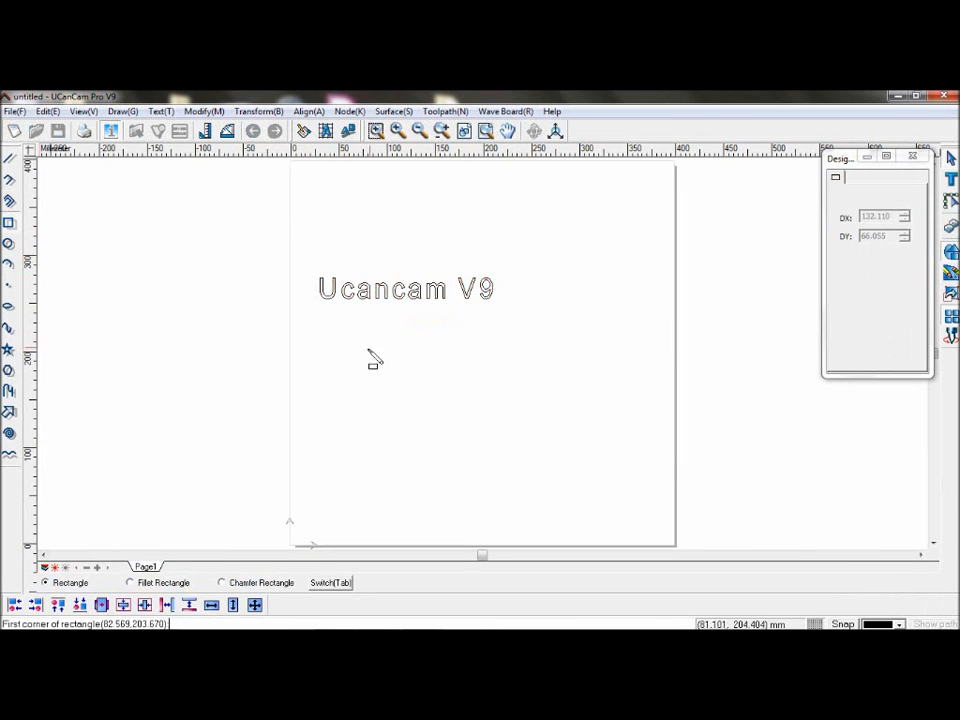
{"action": "left_click", "coordinate": [327, 323]}
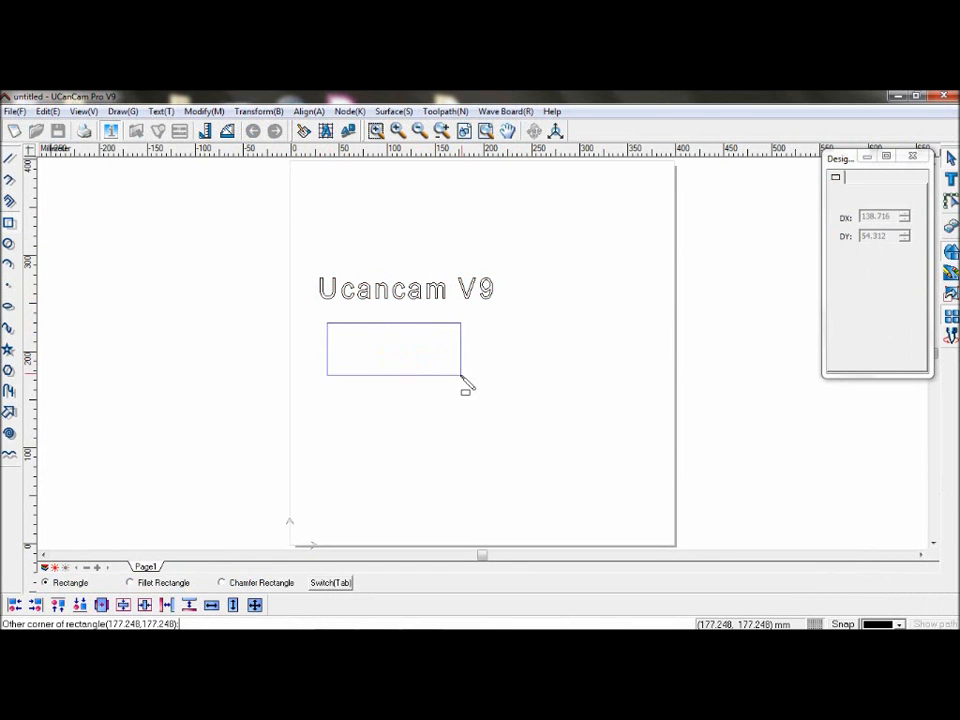
{"action": "left_click", "coordinate": [448, 369]}
{"action": "right_click", "coordinate": [479, 372]}
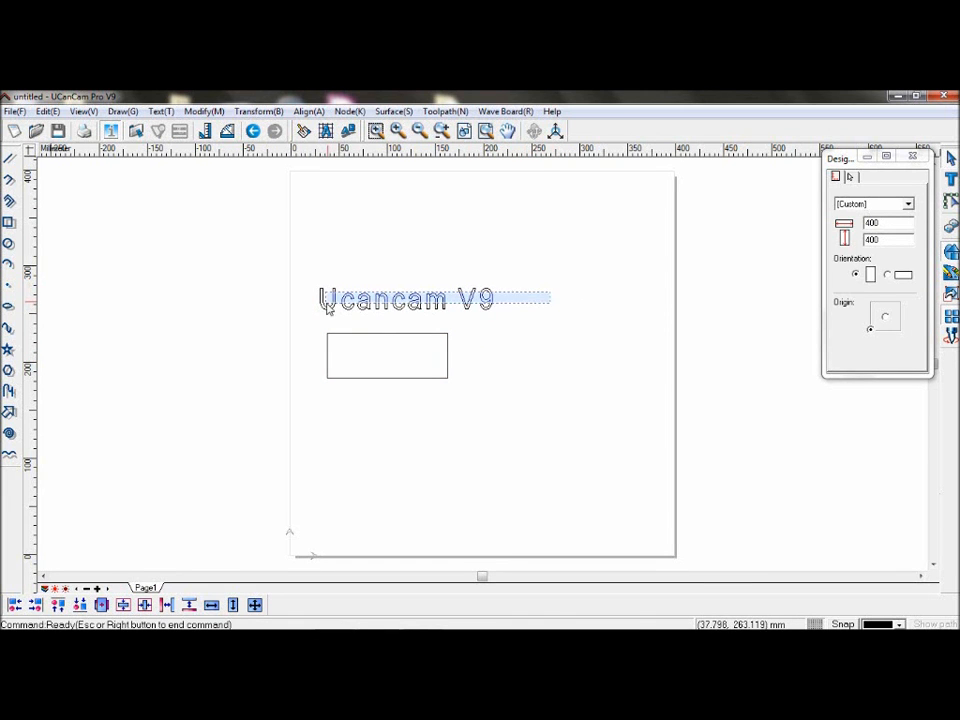
Step: Ungroup the "Ucancam V9" text into separate letters
{"action": "left_click", "coordinate": [415, 303]}
{"action": "right_click", "coordinate": [411, 303]}
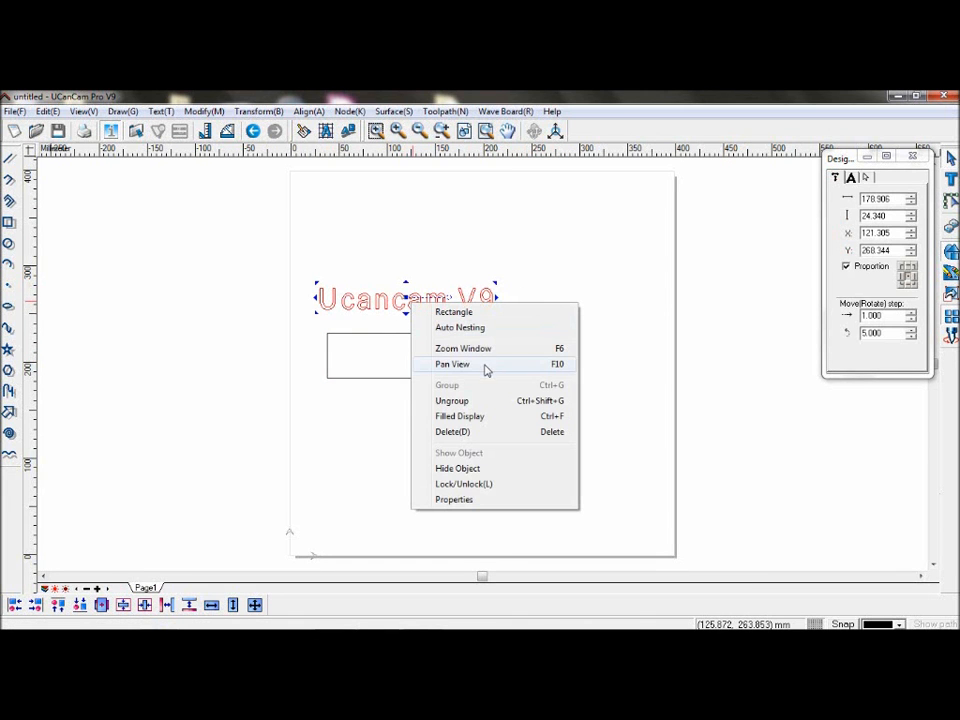
{"action": "left_click", "coordinate": [492, 401]}
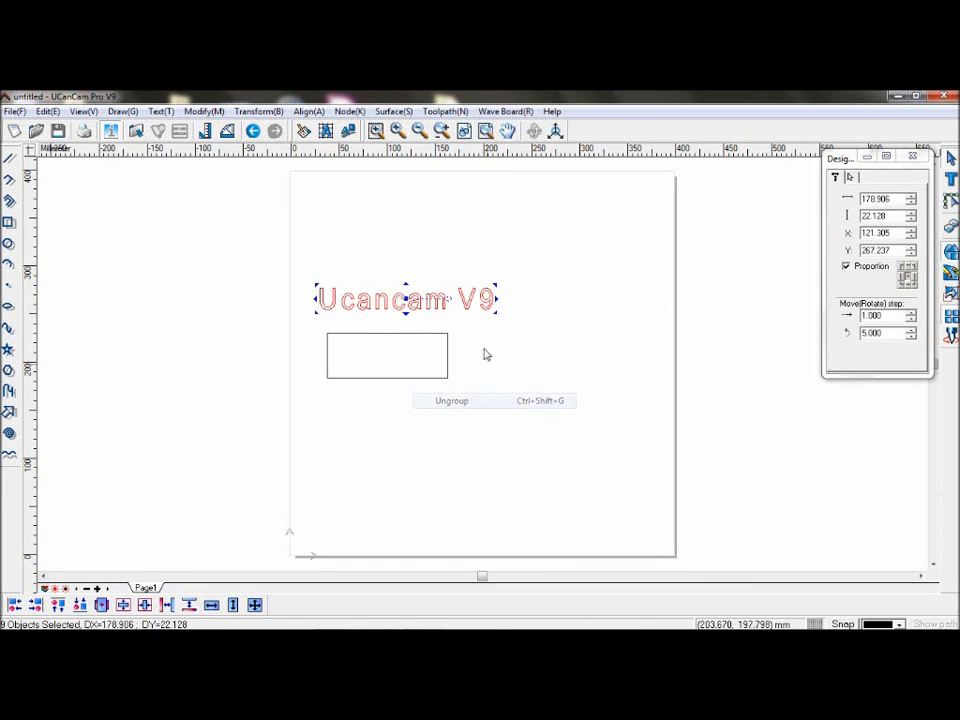
Step: Select all the letters, start Auto Nesting and pick the rectangle as the pack region
{"action": "left_click", "coordinate": [486, 298]}
{"action": "left_click", "coordinate": [466, 298]}
{"action": "left_click", "coordinate": [441, 299]}
{"action": "left_click", "coordinate": [398, 300]}
{"action": "left_click_drag", "start_coordinate": [543, 280], "coordinate": [311, 318]}
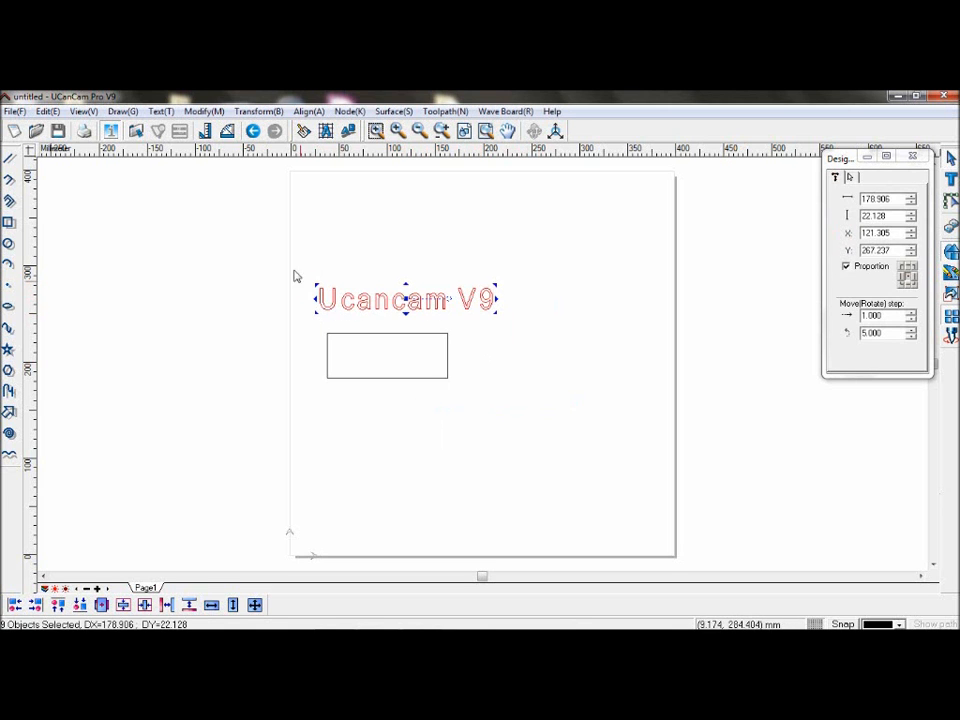
{"action": "left_click", "coordinate": [279, 117]}
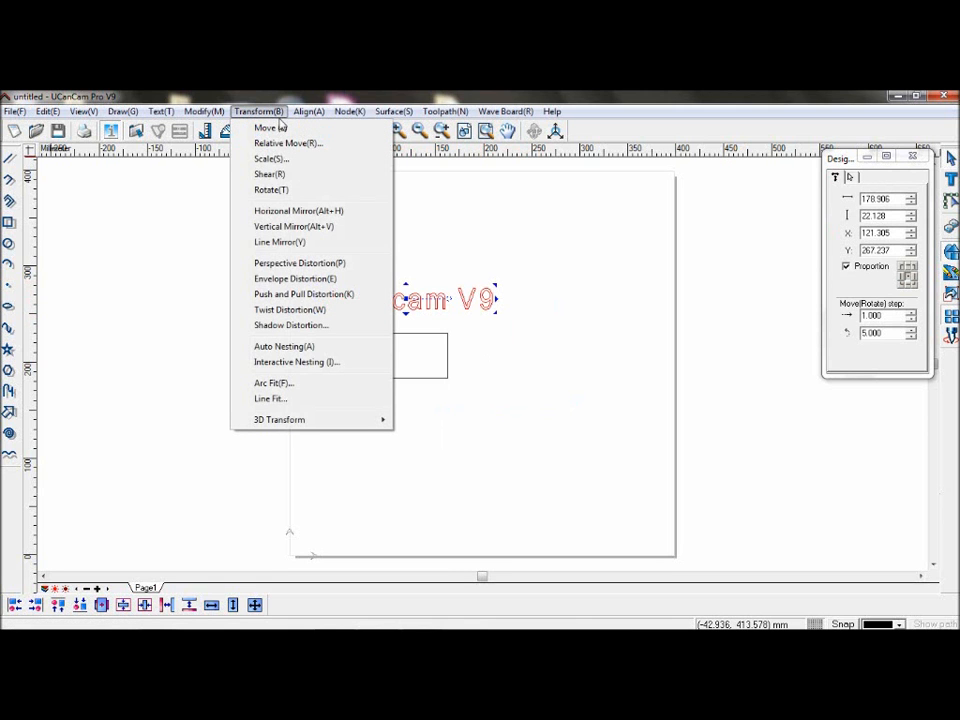
{"action": "left_click", "coordinate": [340, 350]}
{"action": "left_click", "coordinate": [388, 345]}
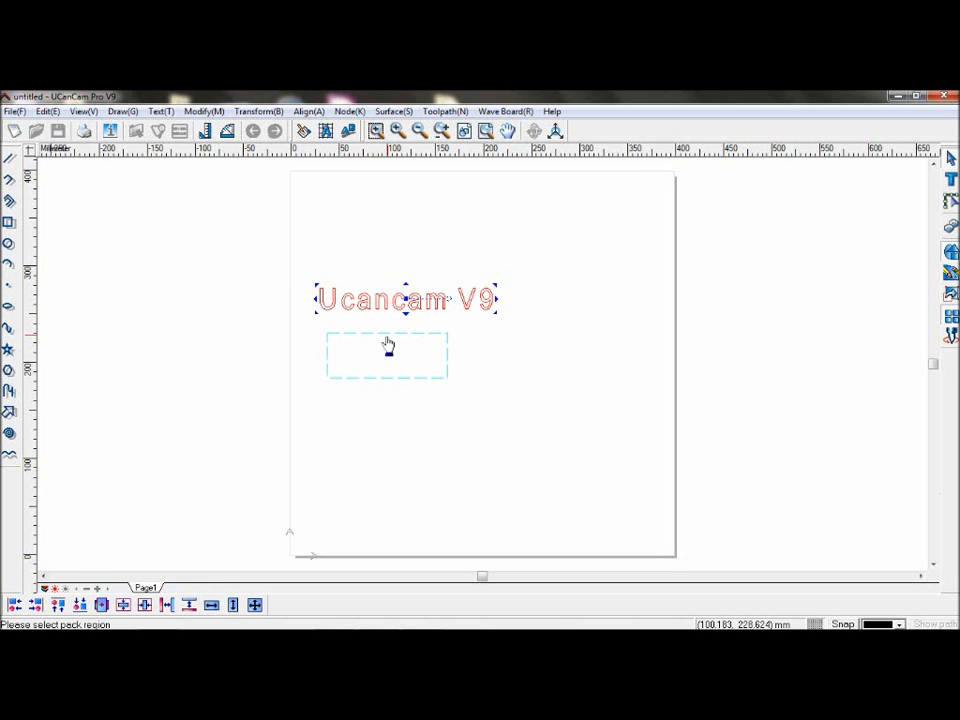
{"action": "left_click", "coordinate": [388, 345]}
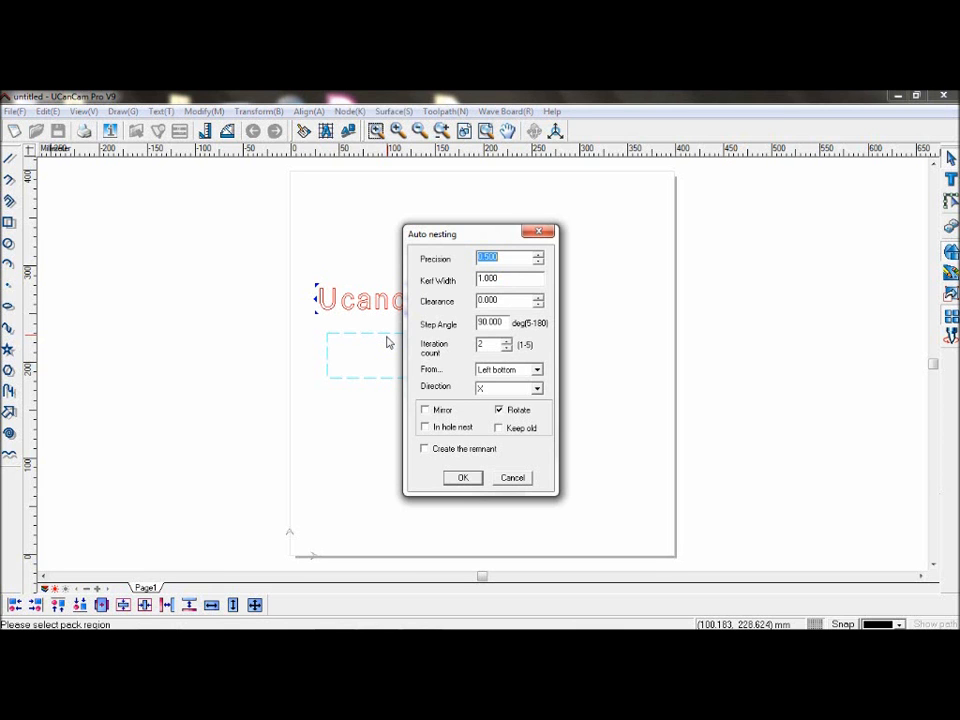
Step: Enable Mirror and Keep old in the auto nesting settings and run the nesting
{"action": "left_click", "coordinate": [506, 256]}
{"action": "left_click", "coordinate": [490, 379]}
{"action": "left_click", "coordinate": [490, 381]}
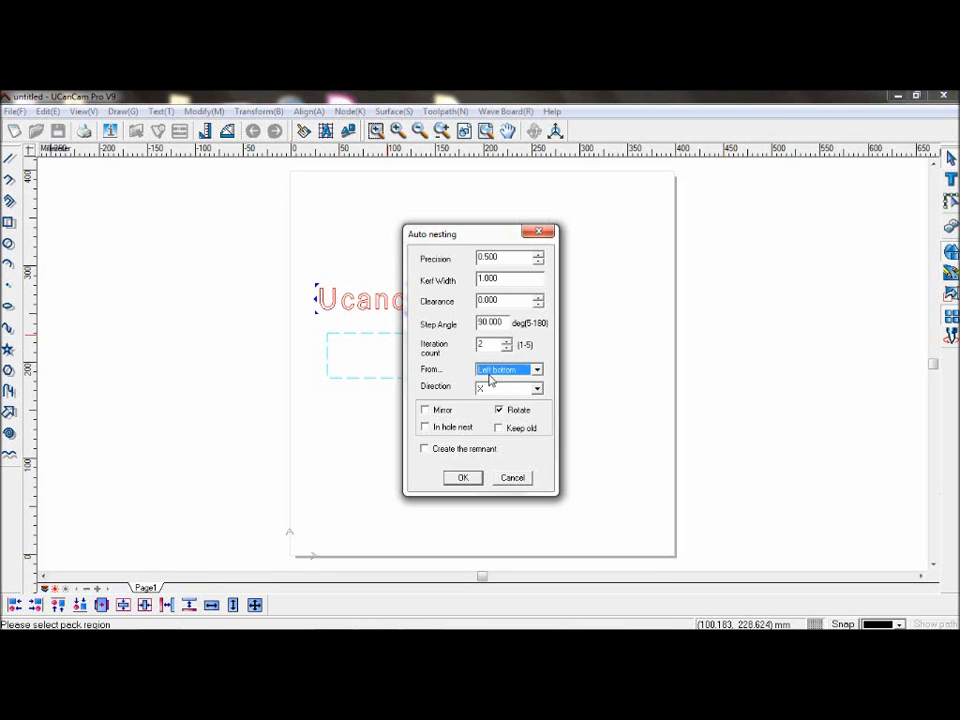
{"action": "left_click", "coordinate": [521, 388]}
{"action": "left_click", "coordinate": [521, 390]}
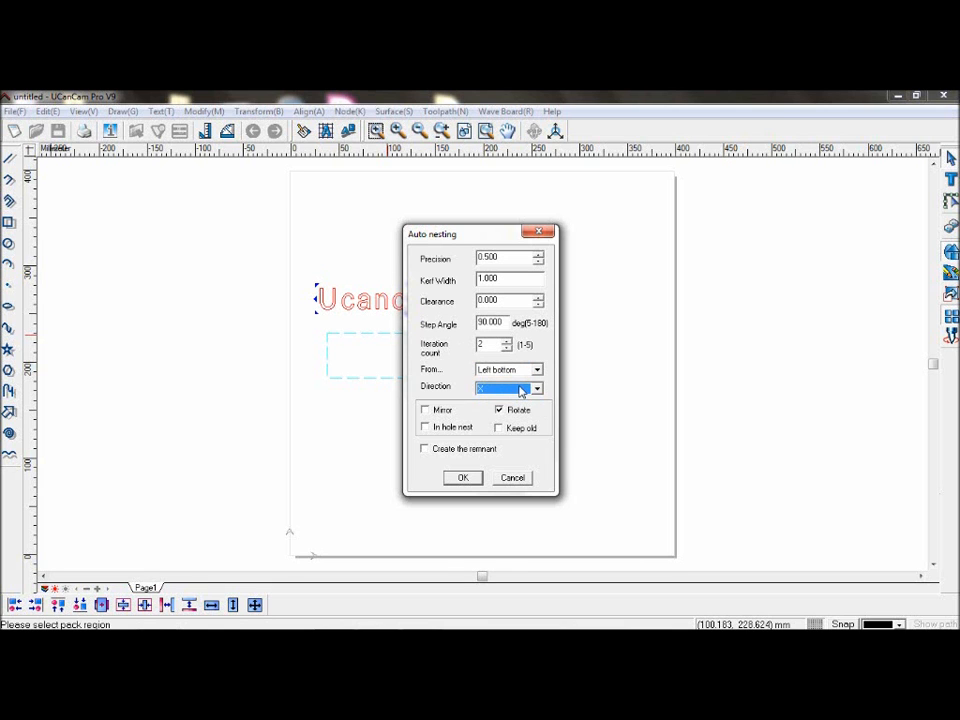
{"action": "left_click", "coordinate": [454, 416]}
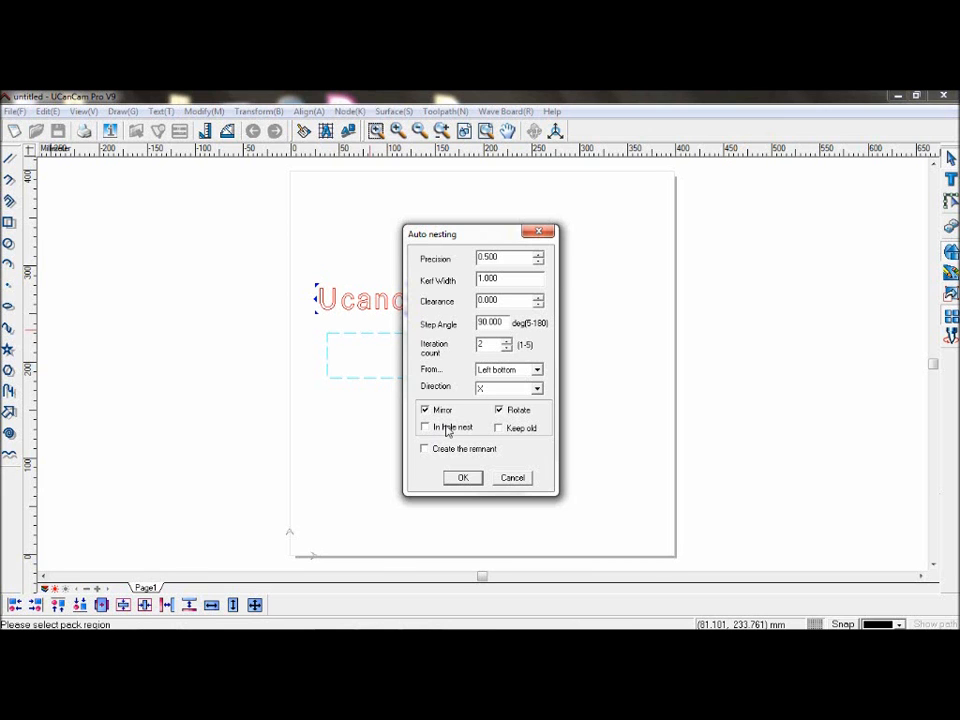
{"action": "left_click", "coordinate": [499, 429]}
{"action": "left_click_drag", "start_coordinate": [489, 235], "coordinate": [645, 239]}
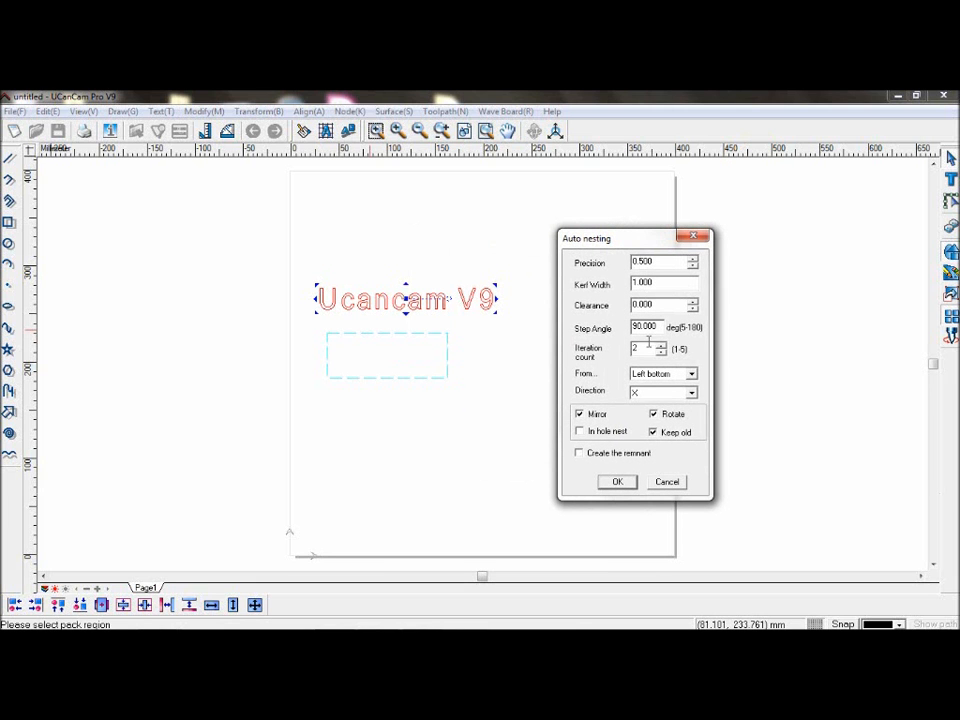
{"action": "left_click", "coordinate": [618, 482]}
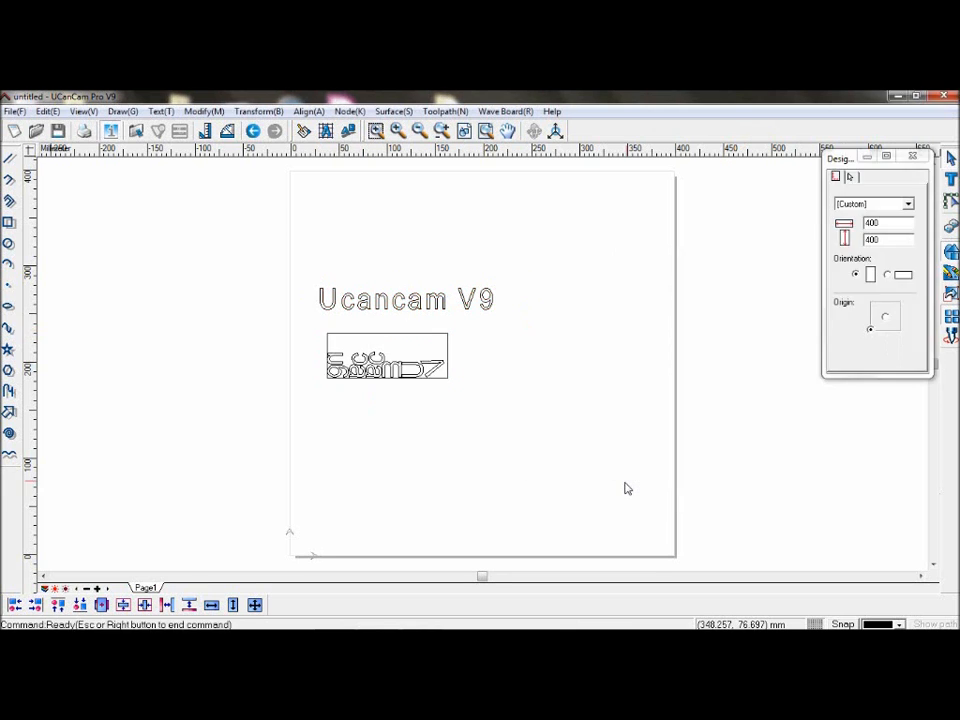
Step: Select everything on the page and delete it
{"action": "left_click", "coordinate": [446, 372]}
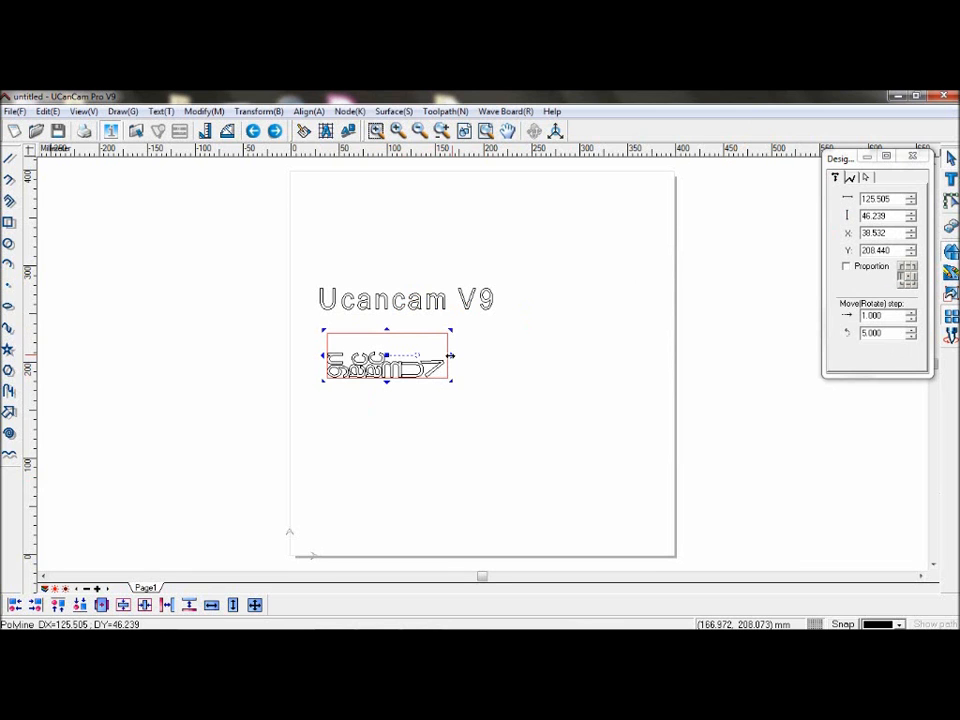
{"action": "key", "text": "ctrl+a"}
{"action": "key", "text": "Delete"}
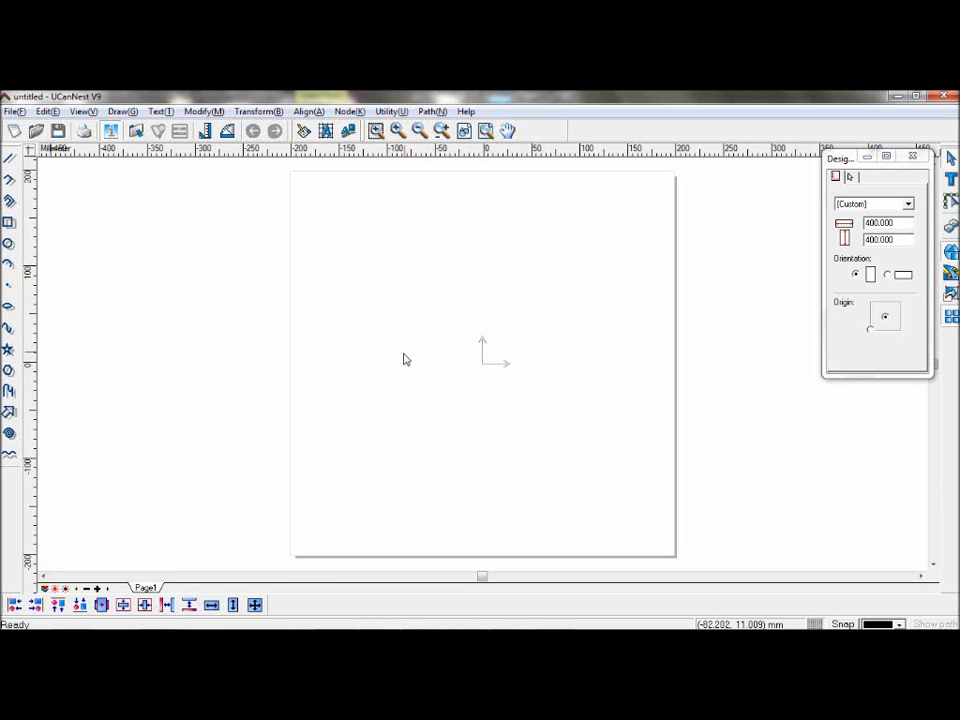
Step: Add the text "Interactive Nesting" above the origin marker
{"action": "key", "text": "F8"}
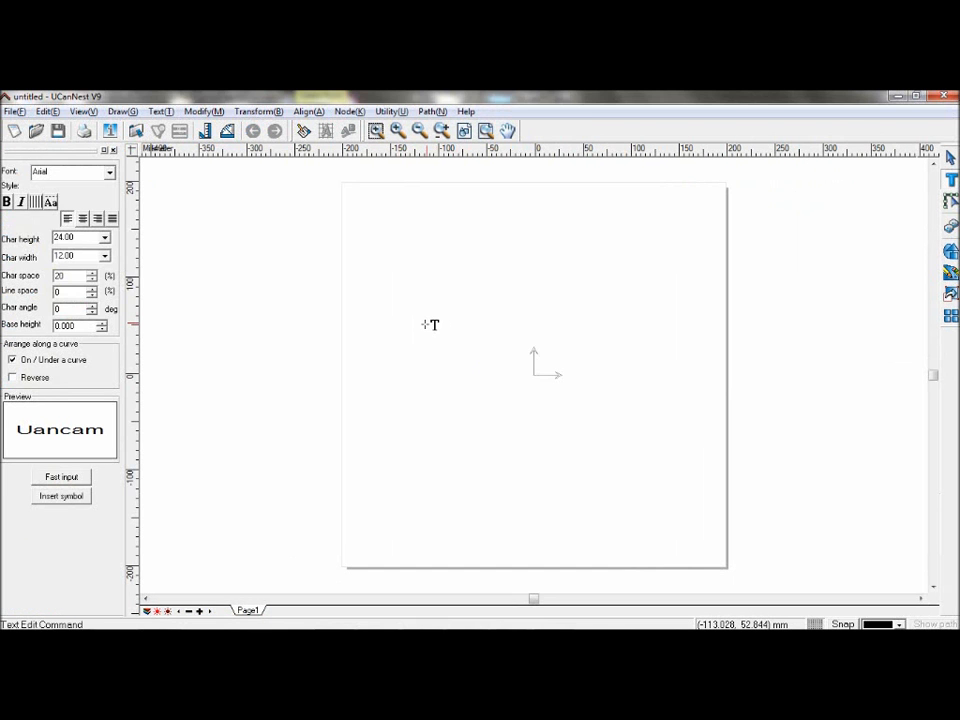
{"action": "left_click", "coordinate": [425, 324]}
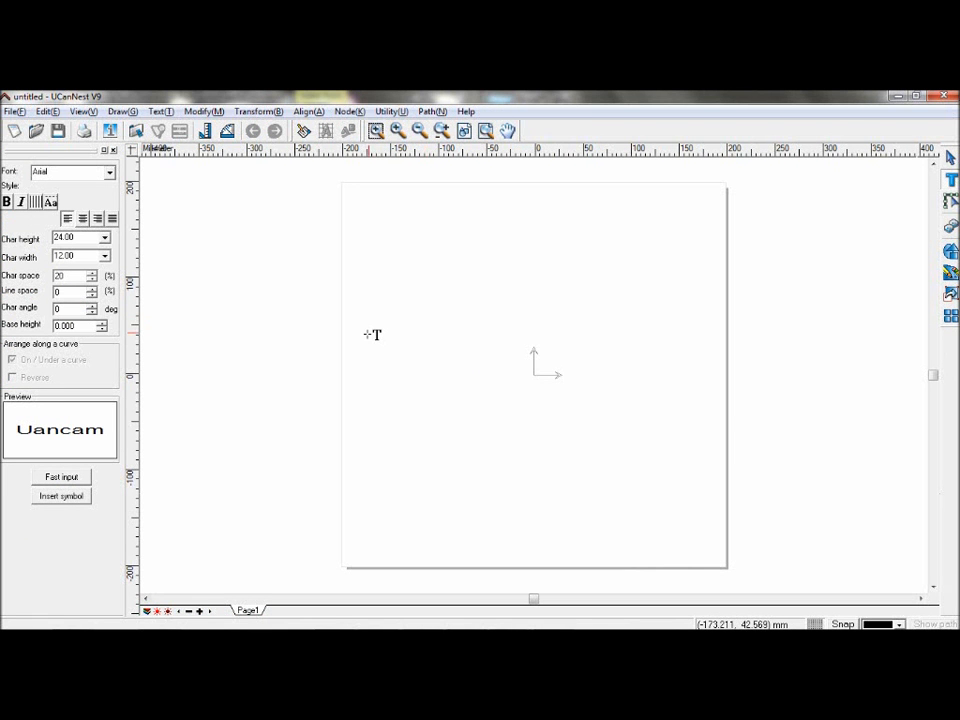
{"action": "type", "text": "Interactive Nesting"}
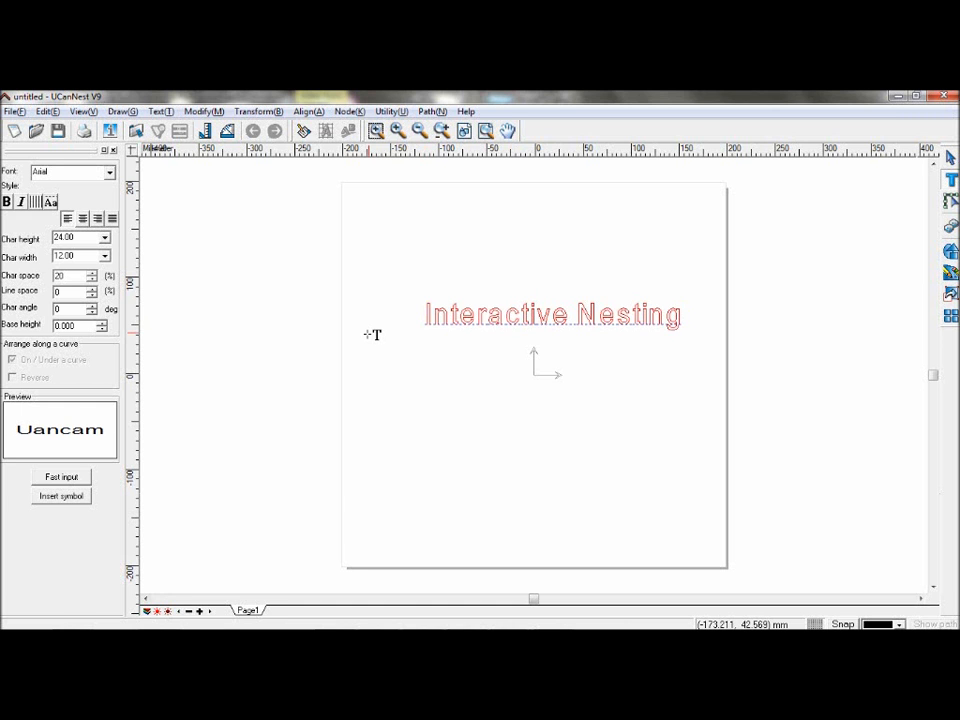
{"action": "key", "text": "Escape"}
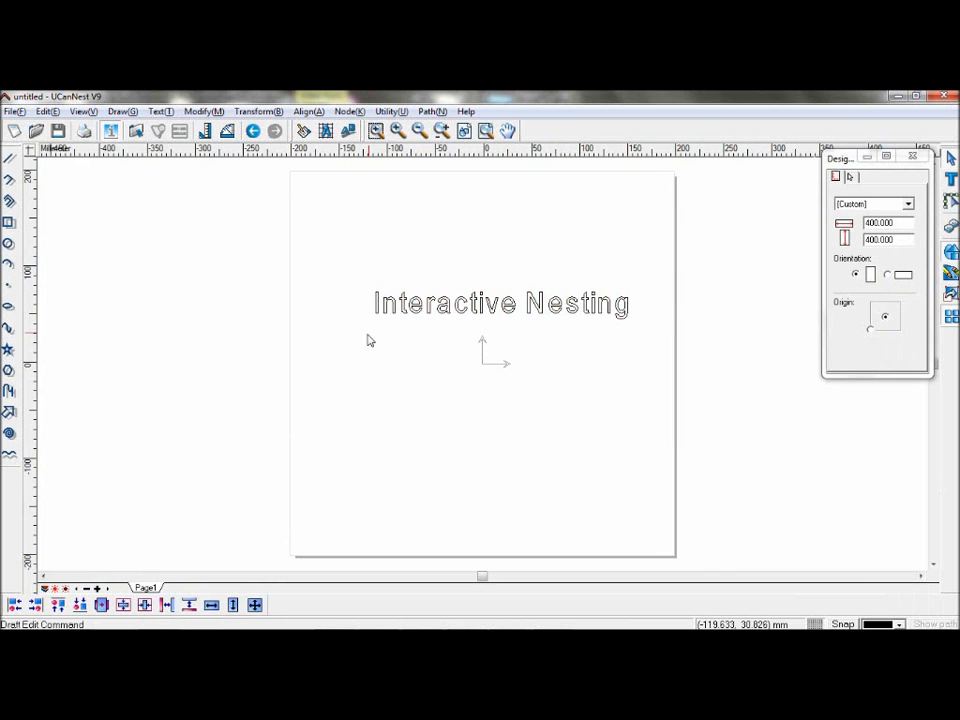
Step: Draw a rectangle about 245 by 85 mm below the text
{"action": "left_click", "coordinate": [9, 222]}
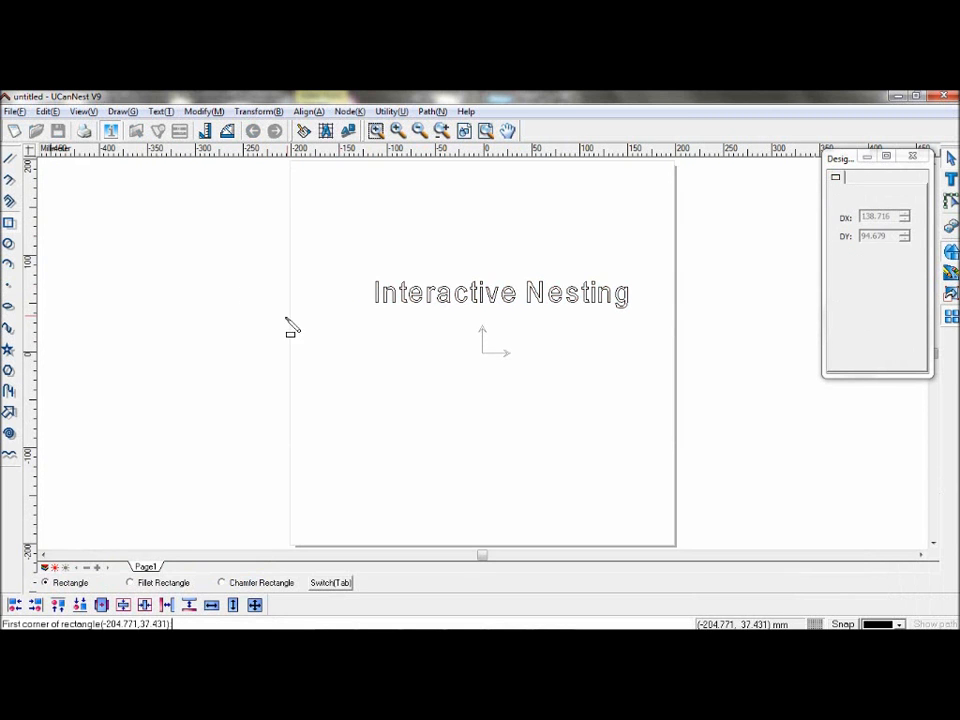
{"action": "mouse_move", "coordinate": [387, 345]}
{"action": "left_mouse_down"}
{"action": "mouse_move", "coordinate": [630, 409]}
{"action": "mouse_move", "coordinate": [627, 428]}
{"action": "left_mouse_up"}
{"action": "right_click", "coordinate": [654, 281]}
Step: Select the "Interactive Nesting" text and ungroup it into letters
{"action": "left_click_drag", "start_coordinate": [651, 278], "coordinate": [357, 342]}
{"action": "right_click", "coordinate": [419, 312]}
{"action": "left_click", "coordinate": [445, 389]}
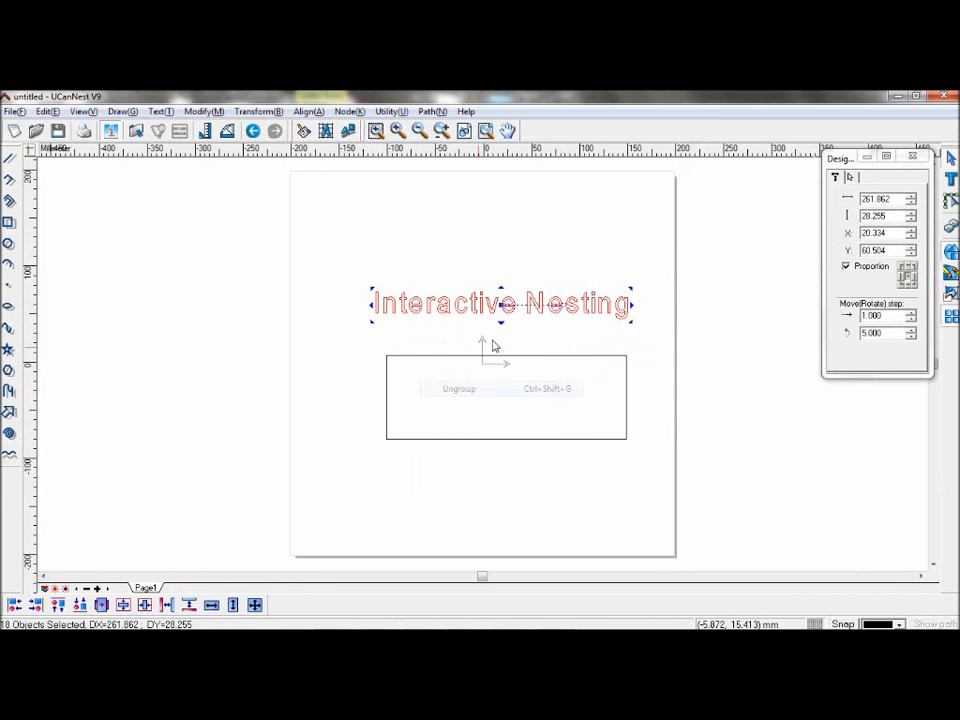
{"action": "left_click", "coordinate": [536, 317]}
{"action": "left_click", "coordinate": [550, 311]}
{"action": "left_click_drag", "start_coordinate": [662, 274], "coordinate": [344, 340]}
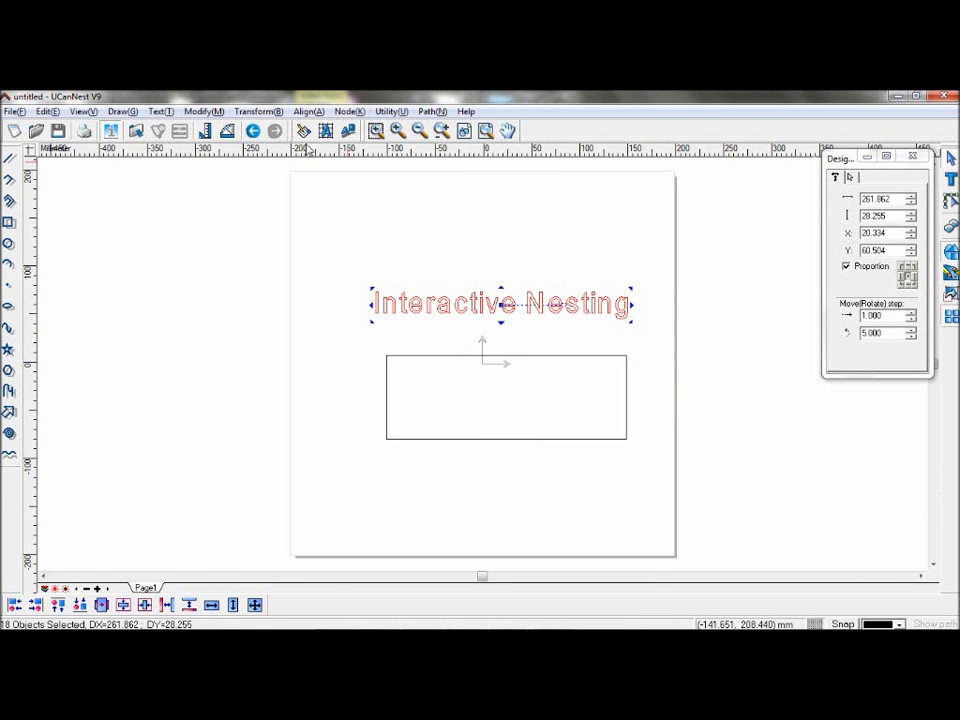
{"action": "left_click", "coordinate": [311, 261]}
{"action": "left_click", "coordinate": [277, 112]}
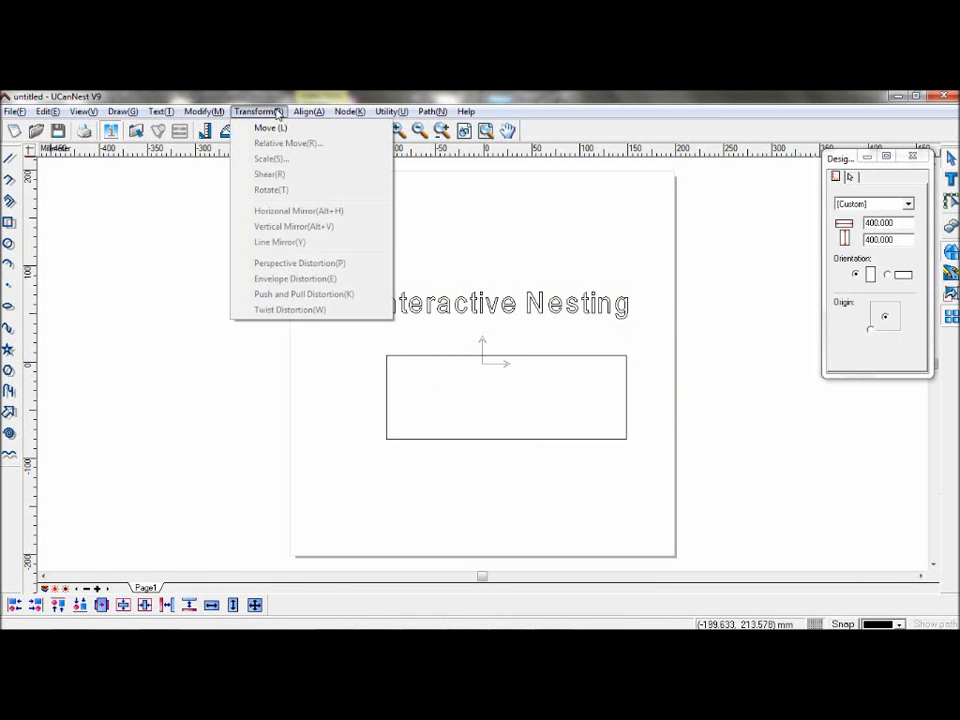
{"action": "mouse_move", "coordinate": [309, 112]}
{"action": "left_click", "coordinate": [277, 113]}
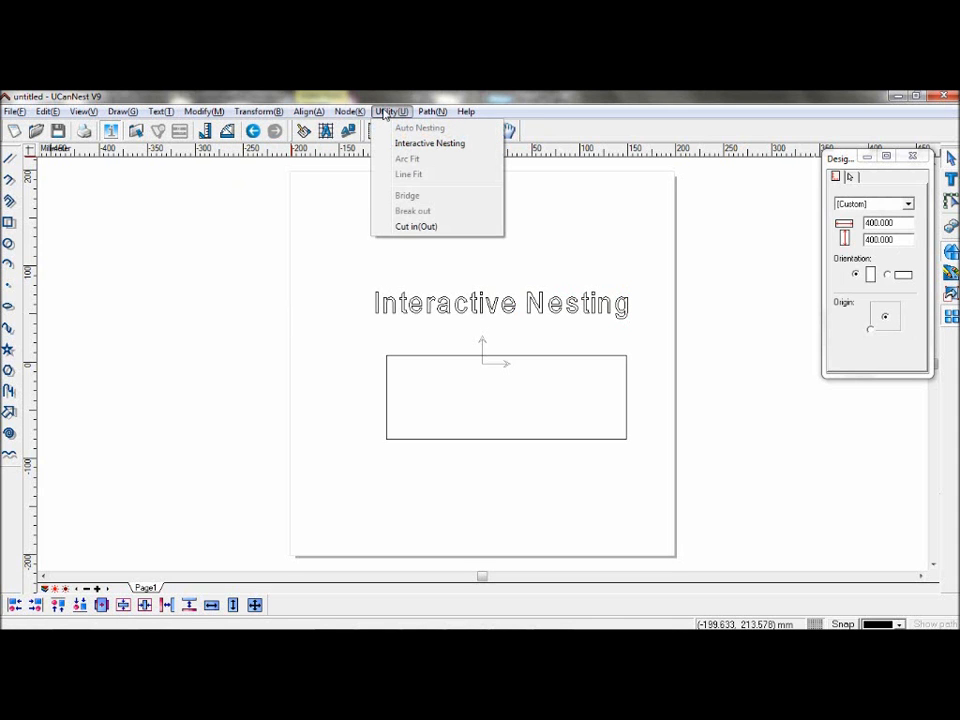
{"action": "left_click", "coordinate": [379, 112]}
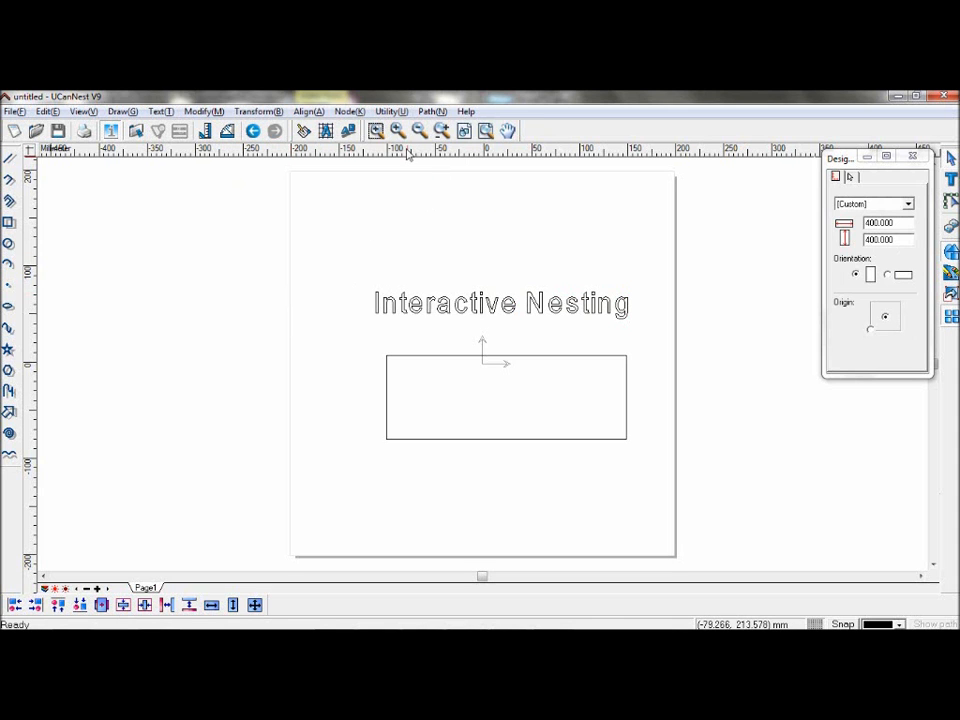
{"action": "left_click", "coordinate": [392, 111]}
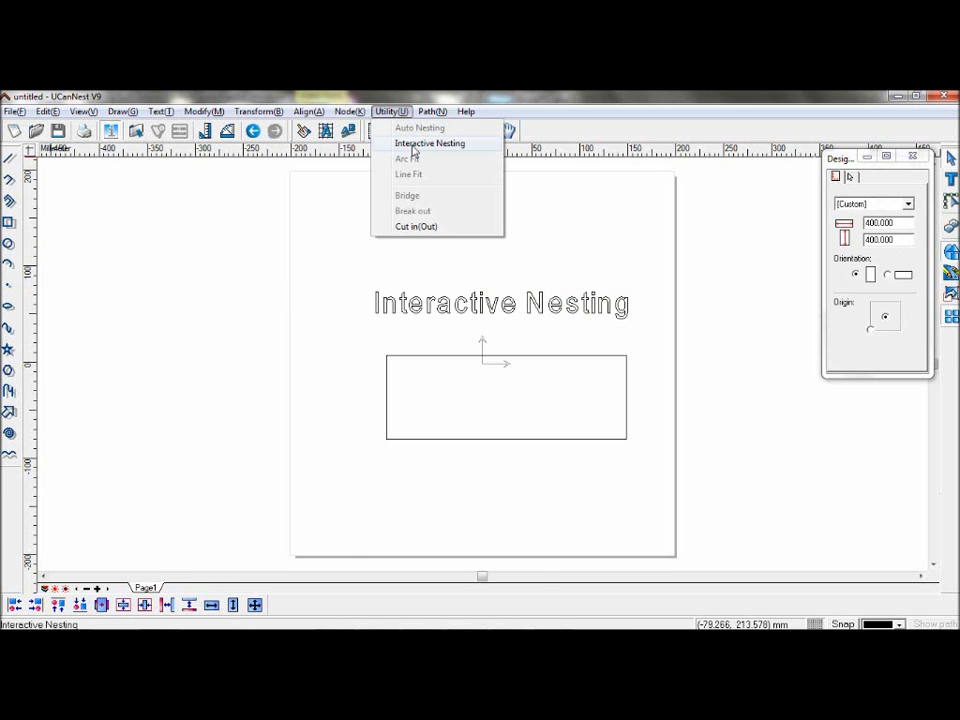
Step: Start Interactive Nesting, pick the rectangle as the stock and confirm the stock settings
{"action": "left_click", "coordinate": [420, 144]}
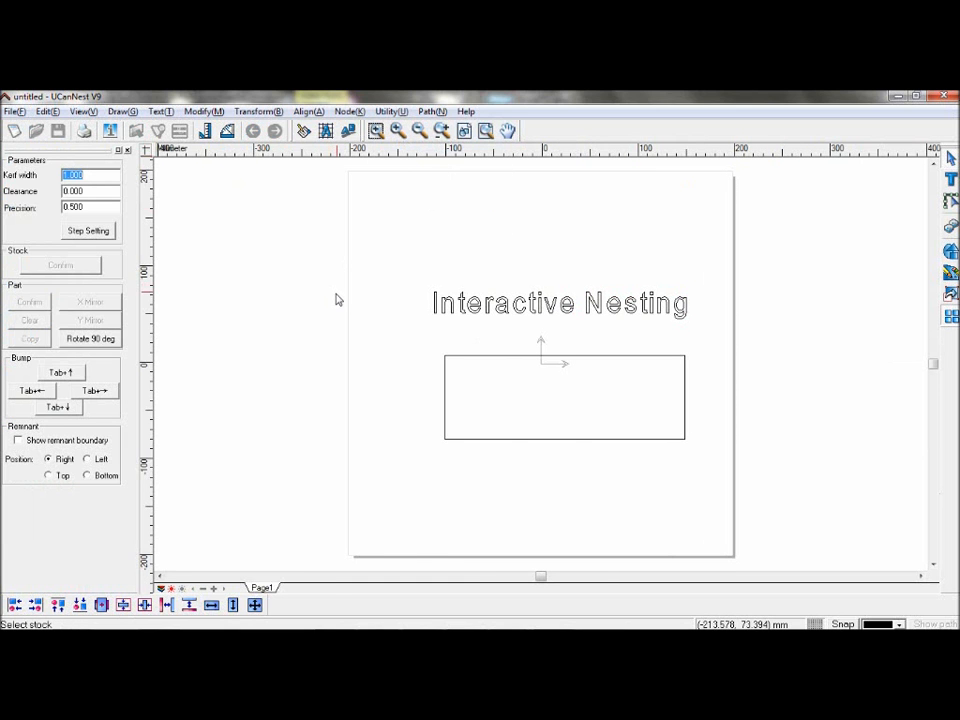
{"action": "left_click", "coordinate": [450, 362]}
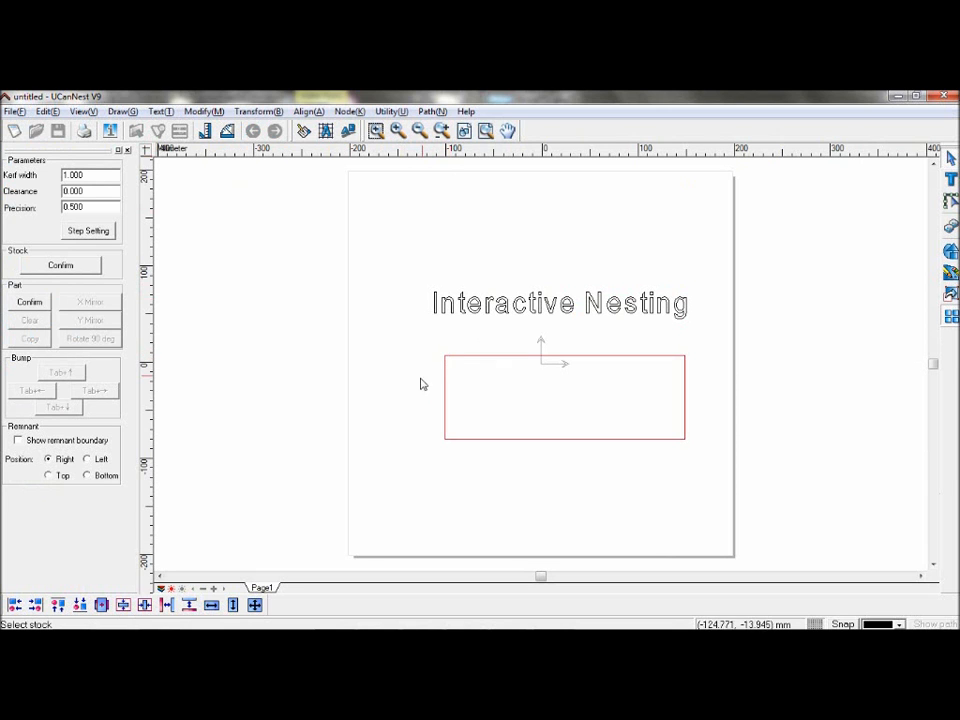
{"action": "left_click", "coordinate": [96, 268]}
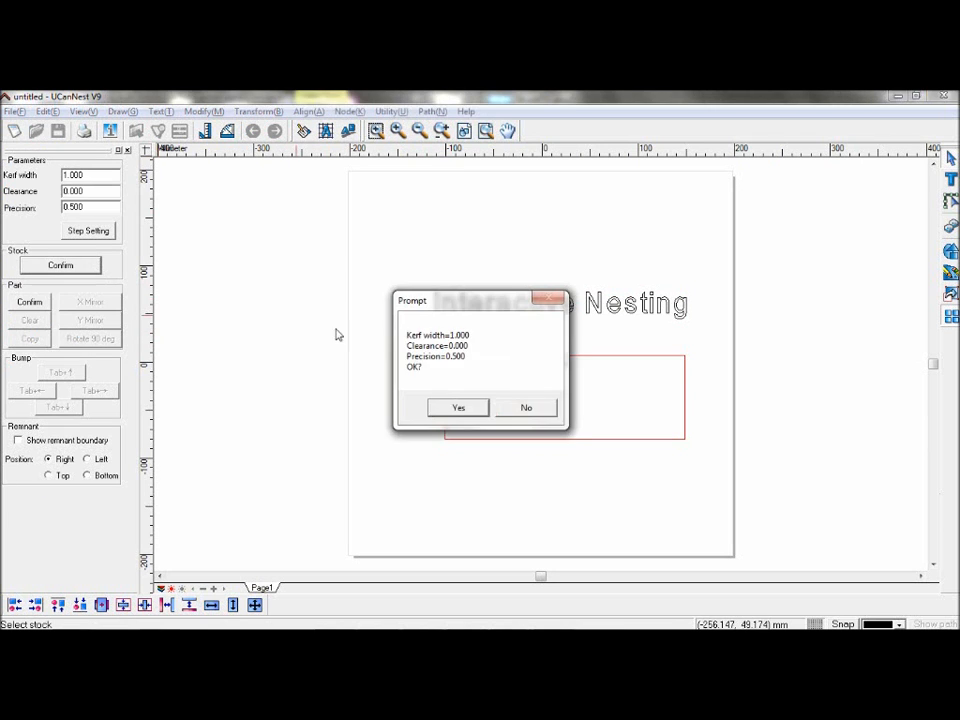
{"action": "left_click", "coordinate": [455, 407]}
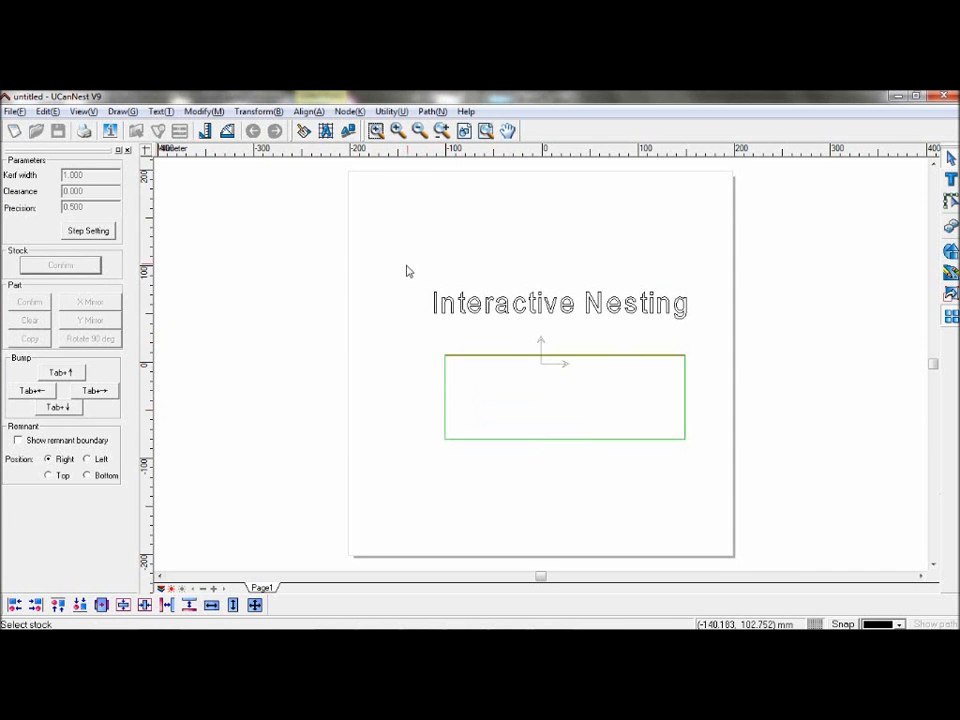
Step: Select the ungrouped letters as parts and add 3 copies each with mirror, rotate and rotate step 0,90,180,270
{"action": "left_click_drag", "start_coordinate": [401, 274], "coordinate": [709, 326]}
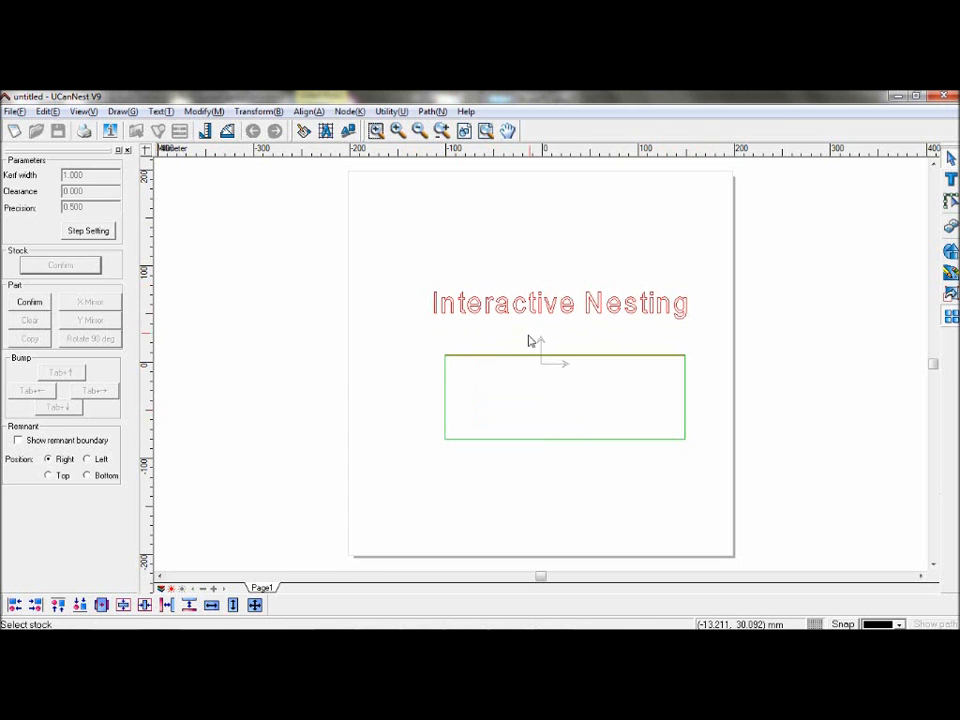
{"action": "left_click", "coordinate": [31, 302]}
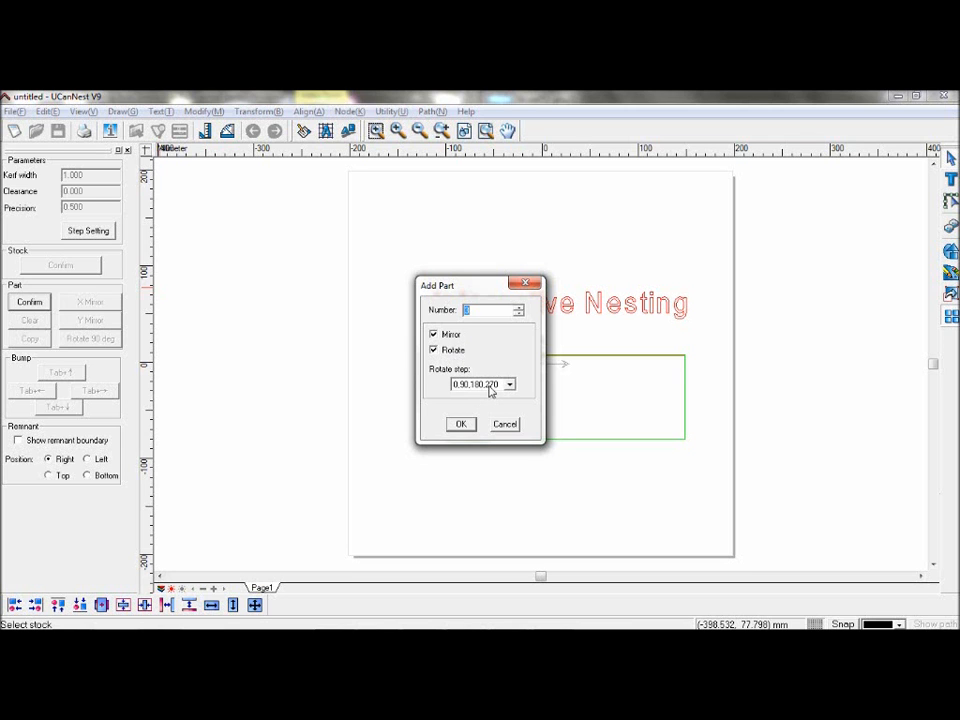
{"action": "left_click", "coordinate": [458, 386]}
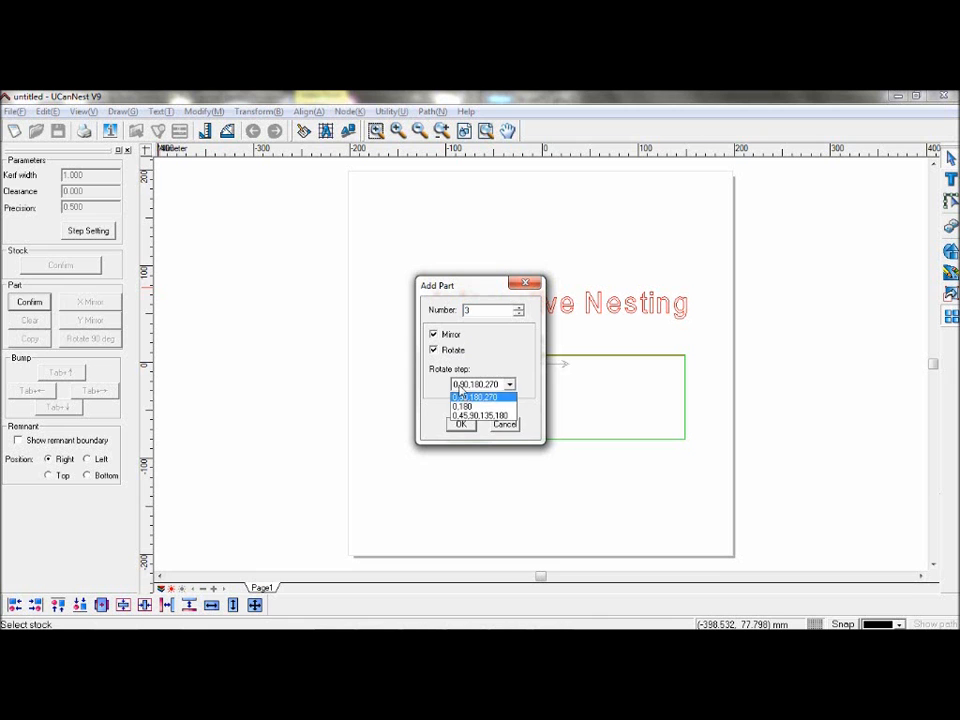
{"action": "left_click", "coordinate": [510, 398]}
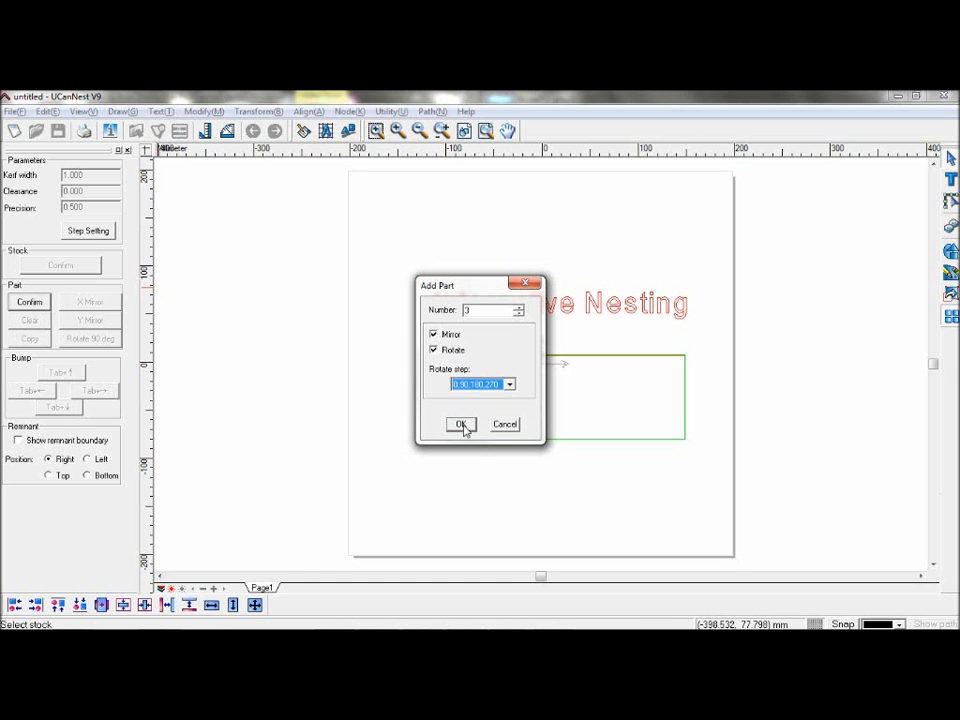
{"action": "left_click", "coordinate": [461, 425]}
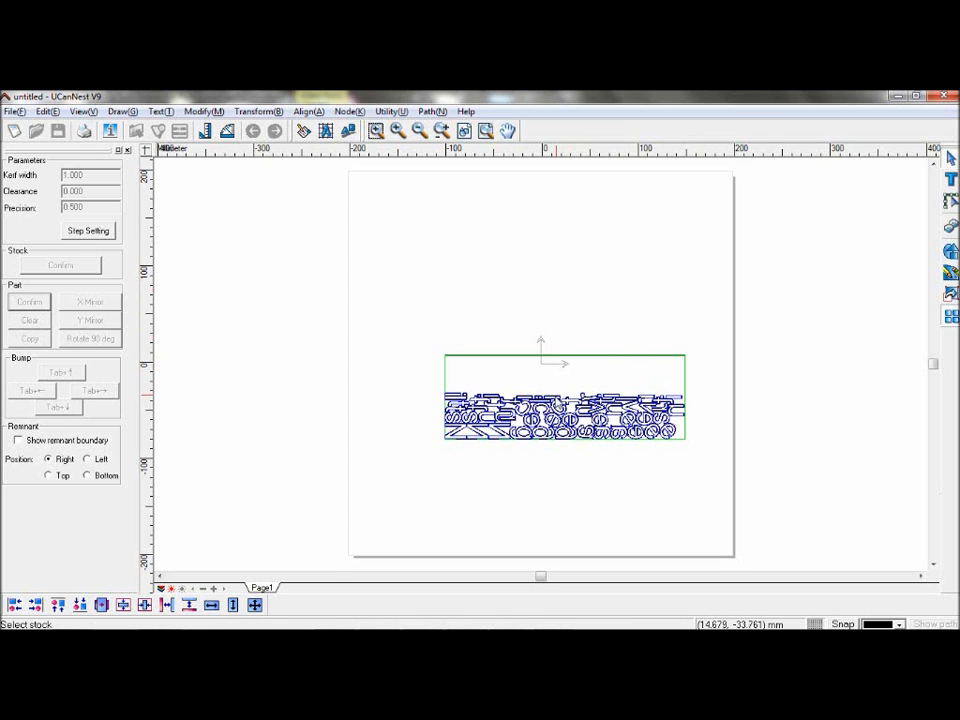
Step: Select one nested letter and bump it up, left, right, down and left inside the stock
{"action": "left_click", "coordinate": [559, 398]}
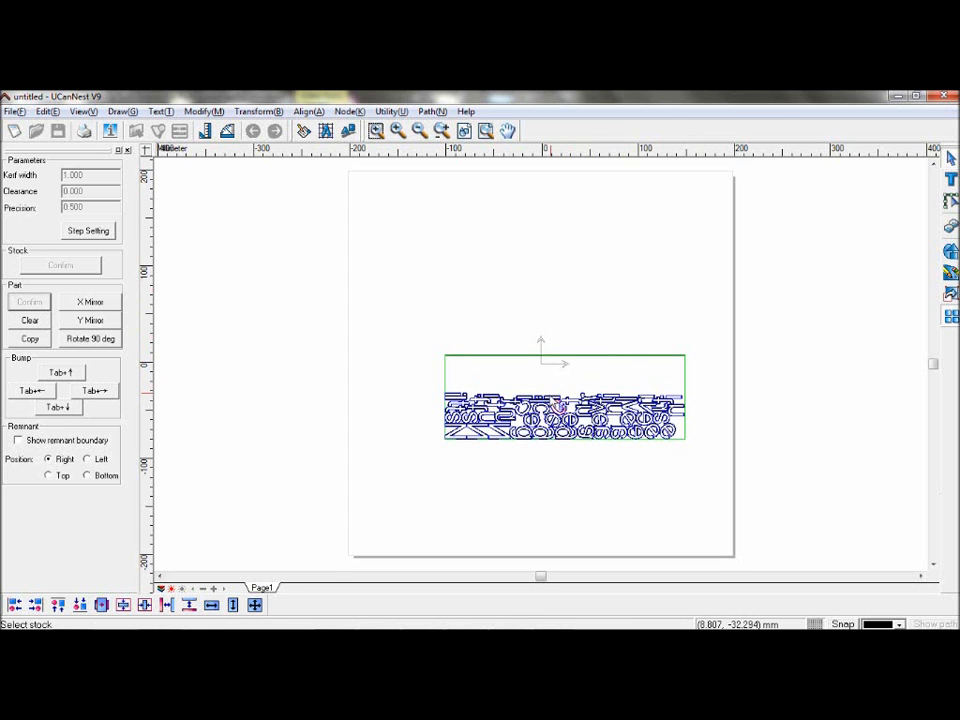
{"action": "scroll", "coordinate": [559, 400], "scroll_direction": "up", "scroll_amount": 2}
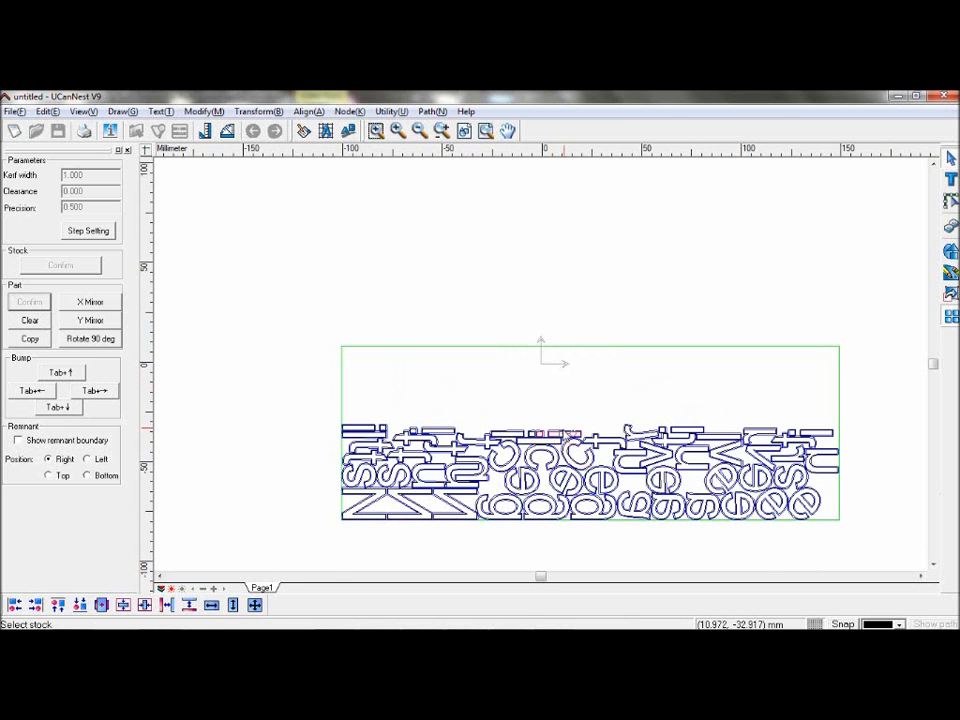
{"action": "left_click", "coordinate": [70, 373]}
{"action": "left_click", "coordinate": [33, 390]}
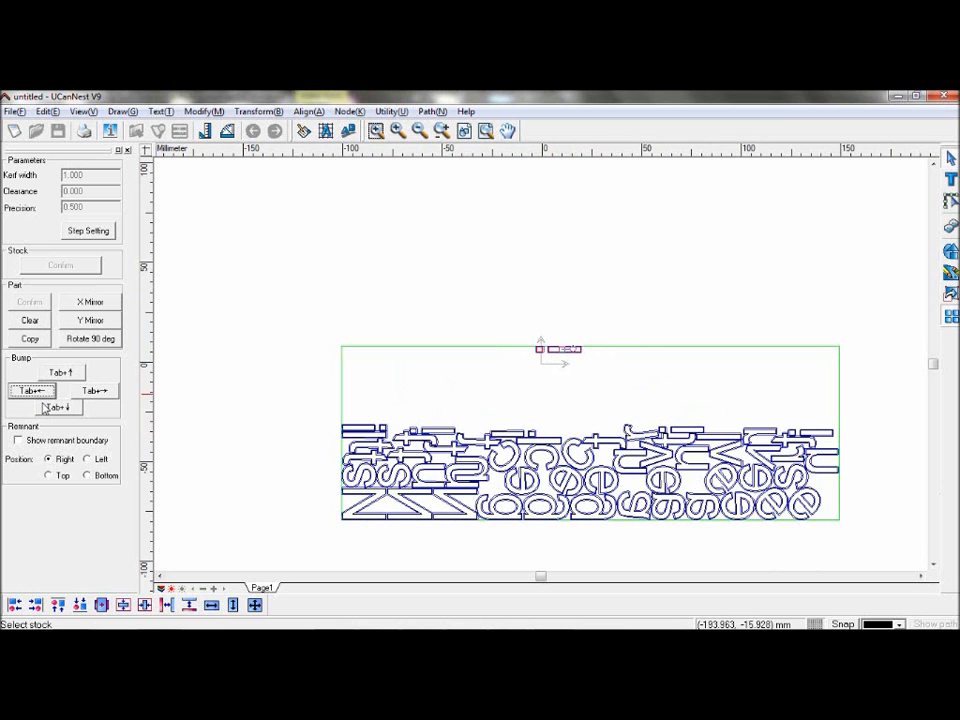
{"action": "left_click", "coordinate": [94, 391]}
{"action": "left_click", "coordinate": [55, 405]}
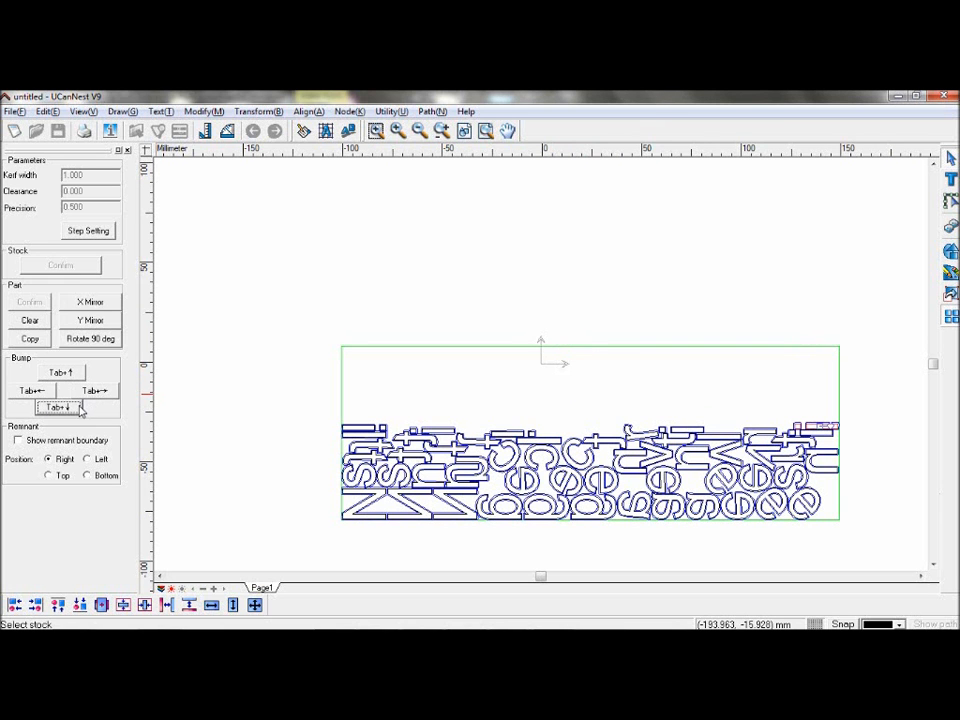
{"action": "left_click", "coordinate": [30, 392]}
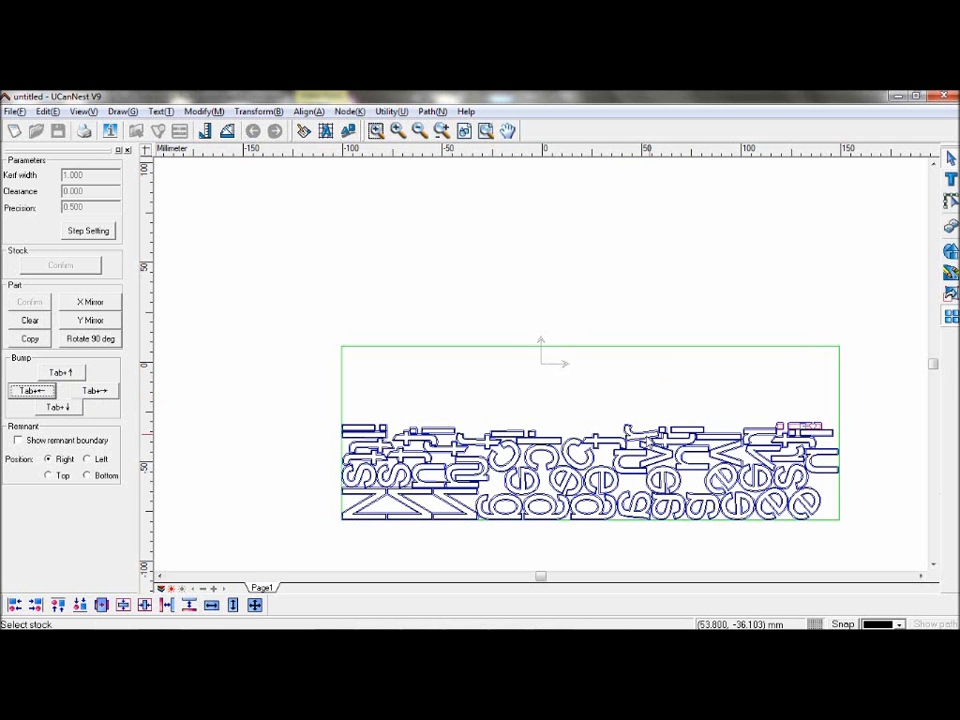
Step: Drag a letter up into the empty stock area and mirror it in X, Y, then X again
{"action": "left_click", "coordinate": [599, 441]}
{"action": "left_click_drag", "start_coordinate": [600, 441], "coordinate": [585, 392]}
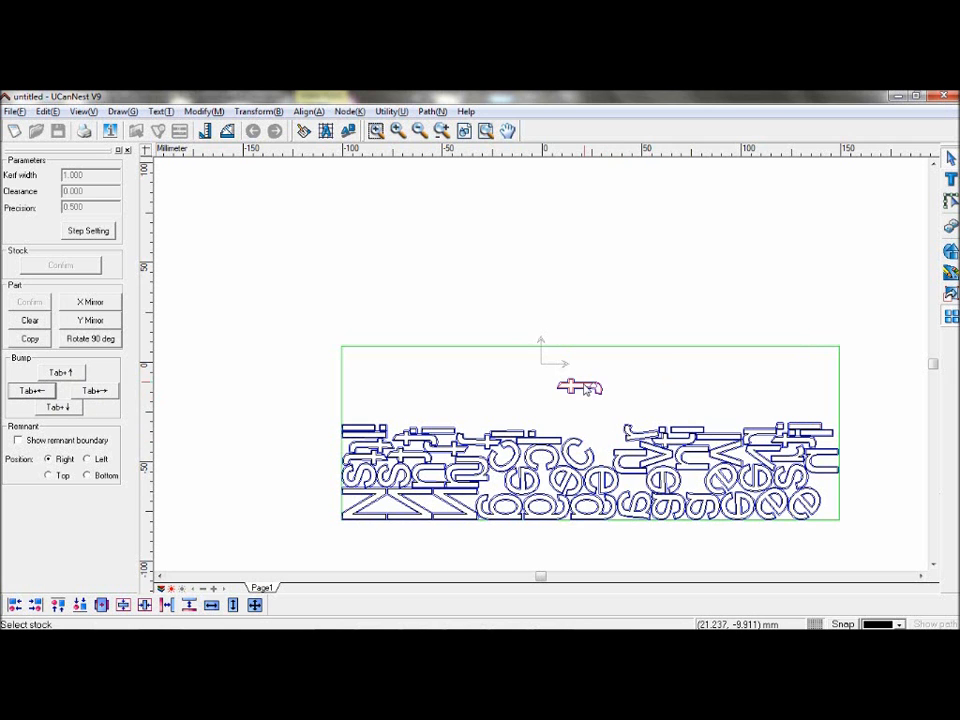
{"action": "left_click", "coordinate": [111, 302]}
{"action": "left_click", "coordinate": [110, 322]}
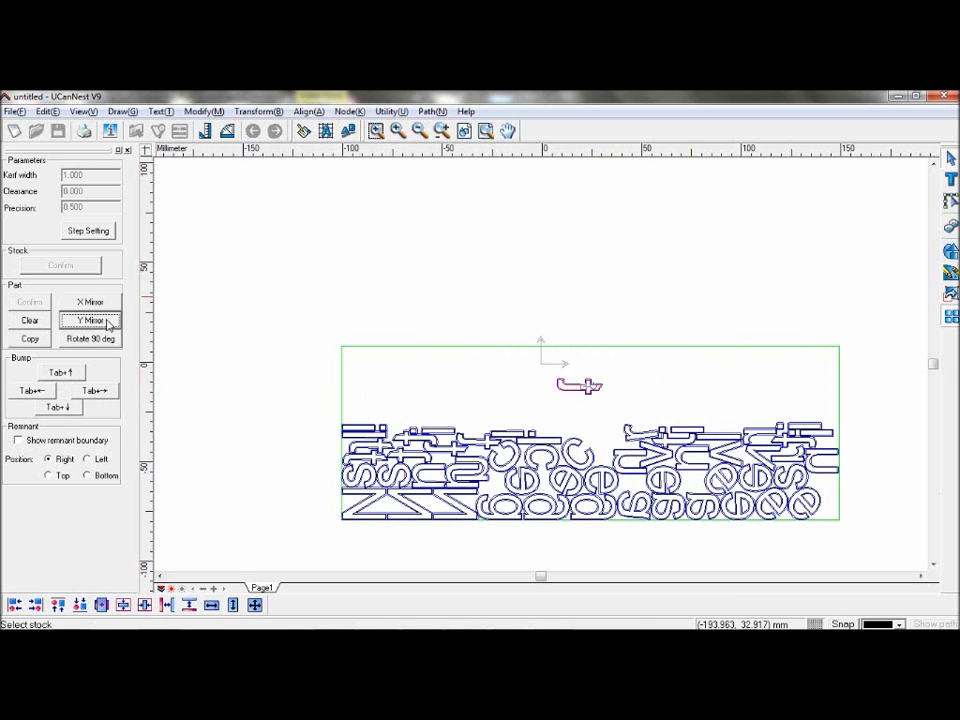
{"action": "left_click", "coordinate": [90, 302]}
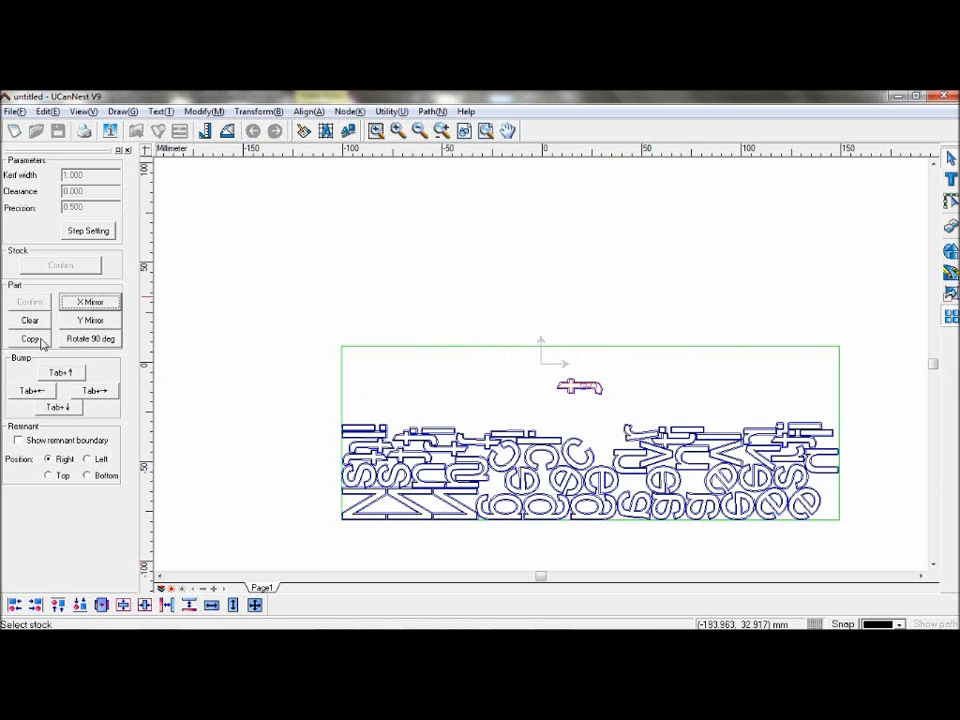
Step: Rotate the selected letter 90 degrees four times and clear the part selection
{"action": "left_click", "coordinate": [112, 341]}
{"action": "left_click", "coordinate": [112, 341]}
{"action": "left_click", "coordinate": [112, 341]}
{"action": "left_click", "coordinate": [112, 341]}
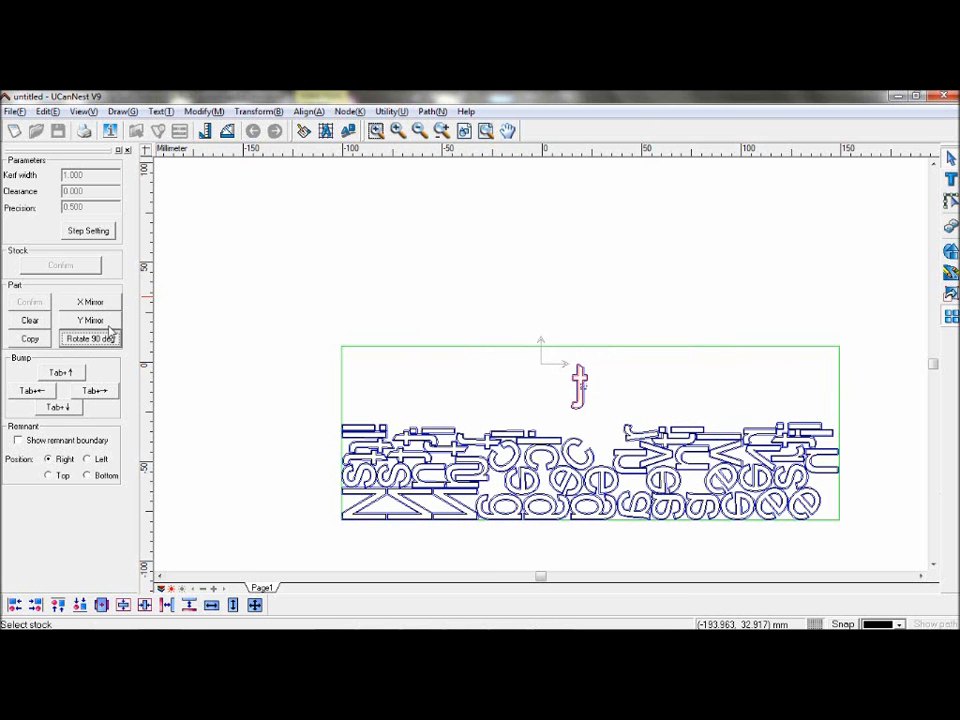
{"action": "left_click", "coordinate": [46, 325]}
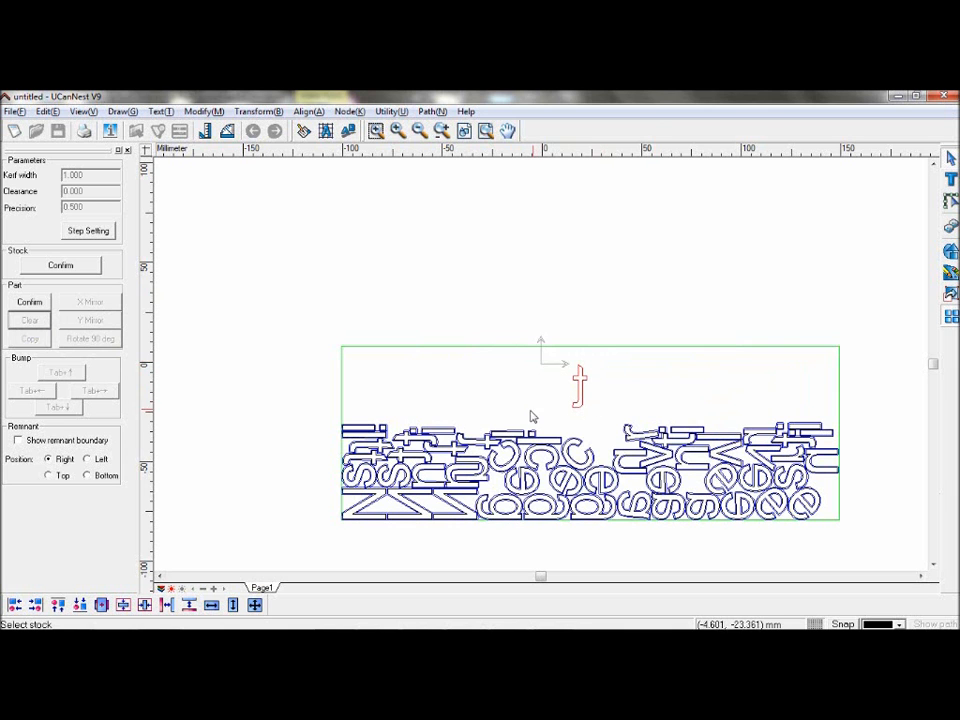
Step: Drag another letter up into the open stock area and rotate it in small keyboard steps
{"action": "left_click", "coordinate": [513, 440]}
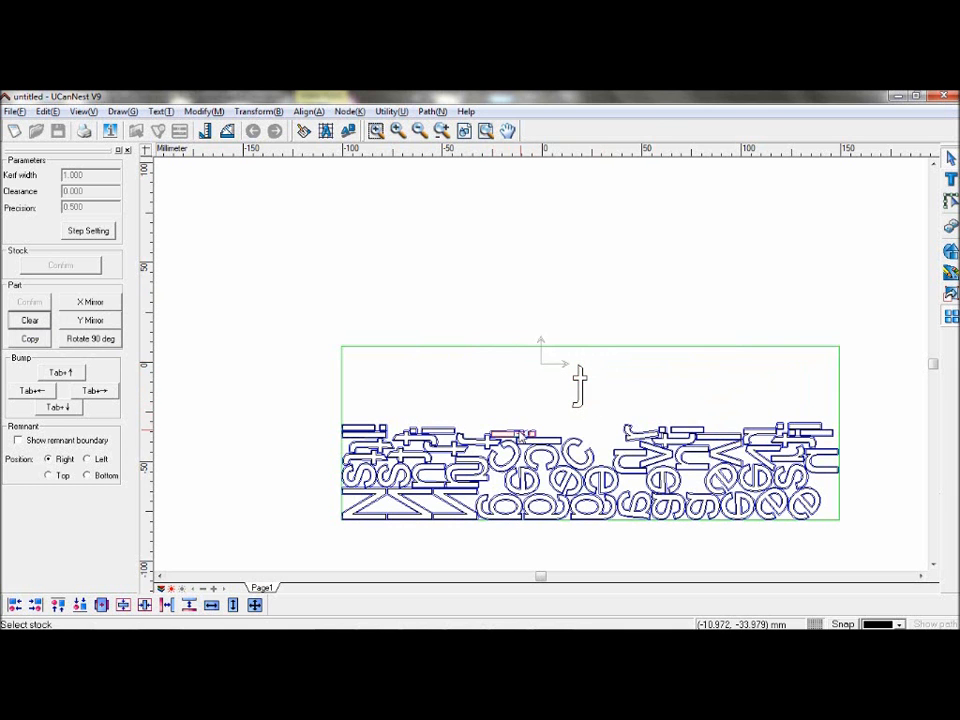
{"action": "left_click_drag", "start_coordinate": [513, 440], "coordinate": [503, 398]}
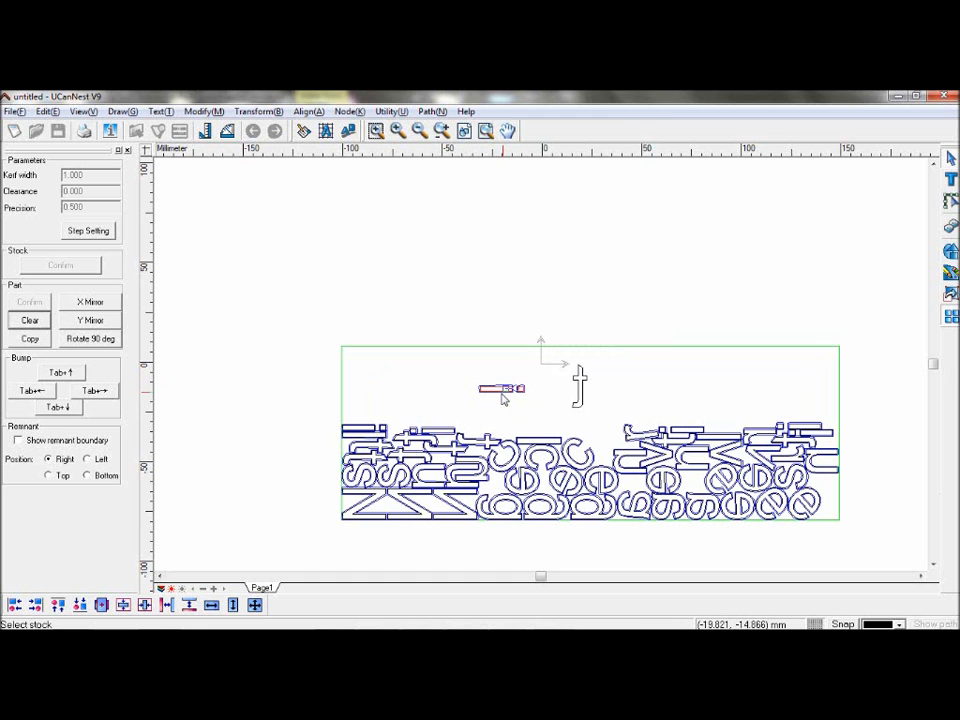
{"action": "key", "text": "ctrl+Right"}
{"action": "key", "text": "ctrl+Left"}
{"action": "key", "text": "ctrl+Left"}
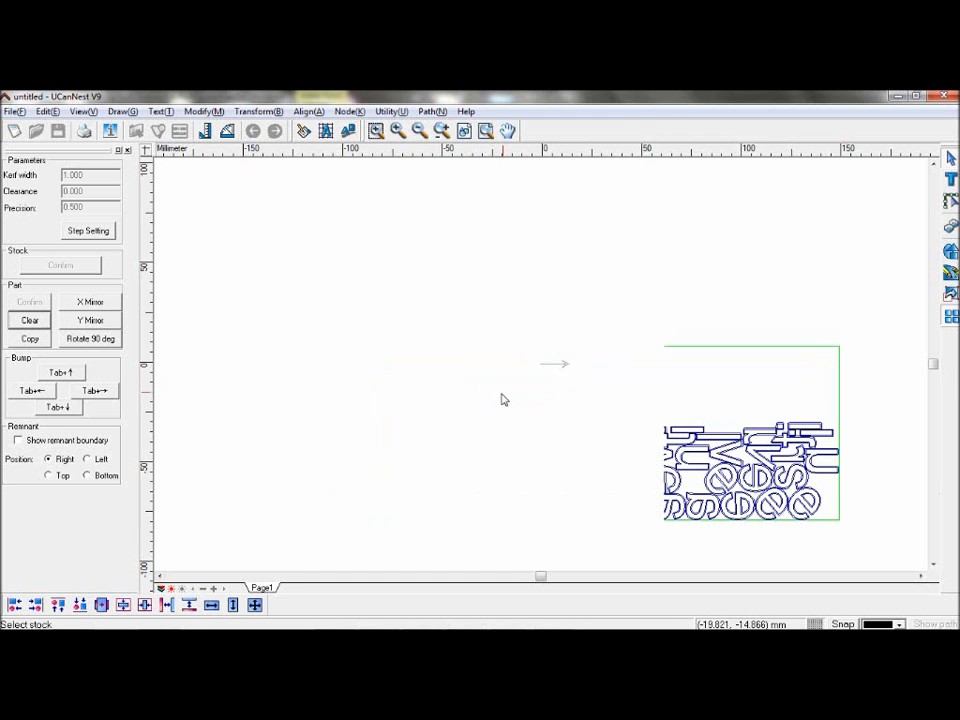
{"action": "key", "text": "ctrl+Left"}
{"action": "key", "text": "ctrl+Left"}
{"action": "key", "text": "ctrl+Left"}
{"action": "key", "text": "ctrl+Left"}
{"action": "key", "text": "ctrl+Left"}
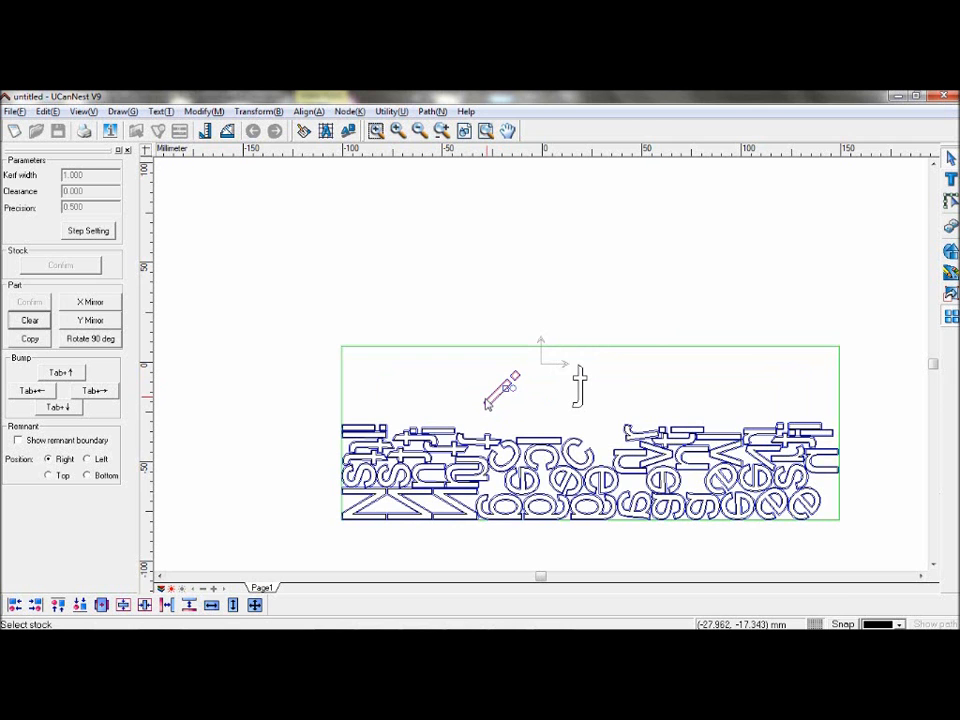
Step: Review the moving and rotating step settings and close them unchanged
{"action": "left_click", "coordinate": [89, 231]}
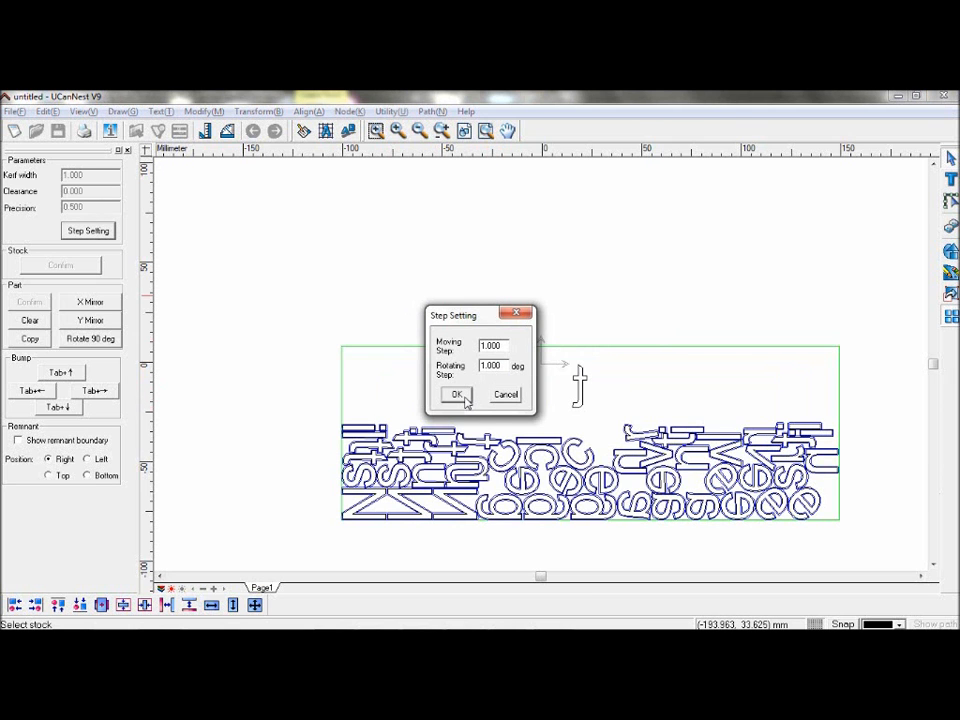
{"action": "left_click", "coordinate": [458, 396]}
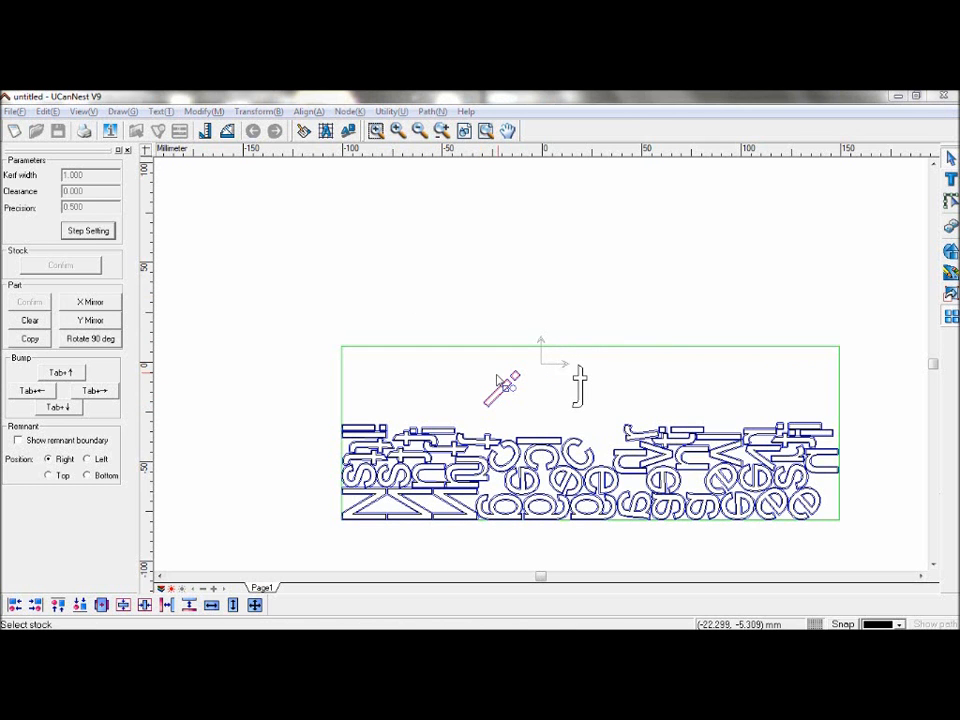
Step: Box-select the letters in the lower right of the stock and drag them up into the top-right area
{"action": "left_click", "coordinate": [615, 422]}
{"action": "left_click_drag", "start_coordinate": [615, 422], "coordinate": [831, 519]}
{"action": "left_click_drag", "start_coordinate": [723, 459], "coordinate": [718, 414]}
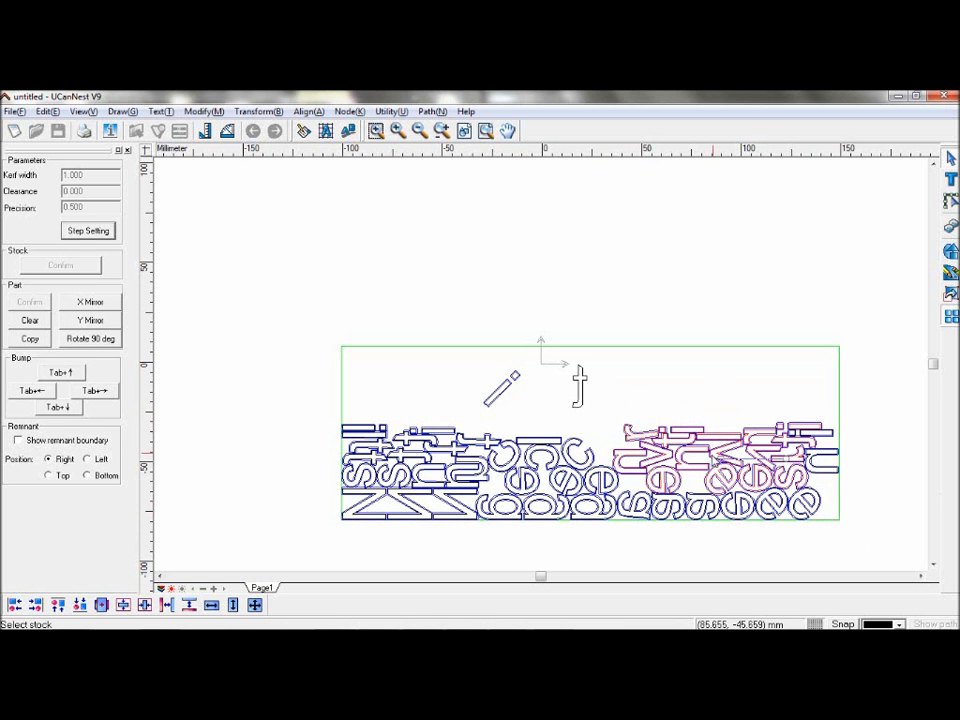
{"action": "left_click_drag", "start_coordinate": [712, 465], "coordinate": [718, 391]}
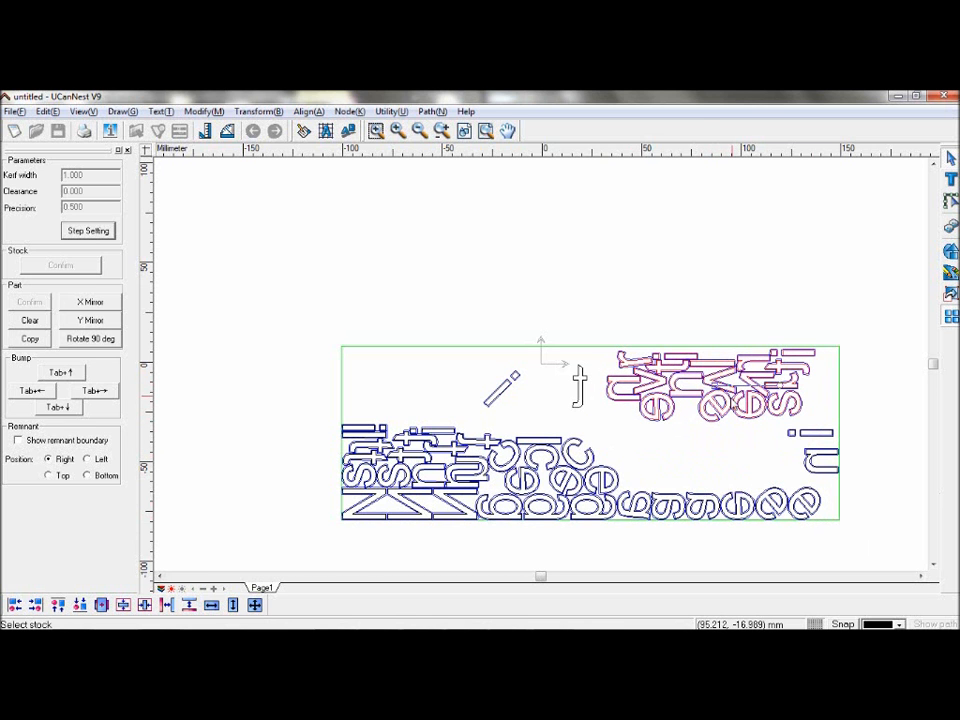
Step: Drag the letter c up beside the t in the open stock area
{"action": "left_click", "coordinate": [582, 456]}
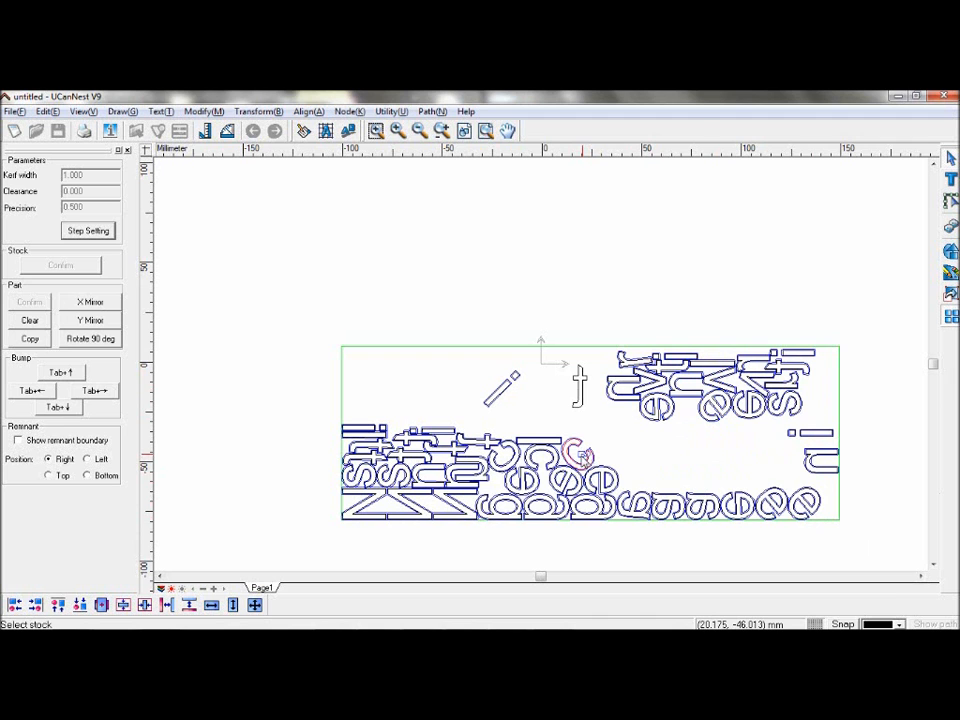
{"action": "left_click_drag", "start_coordinate": [582, 456], "coordinate": [577, 403]}
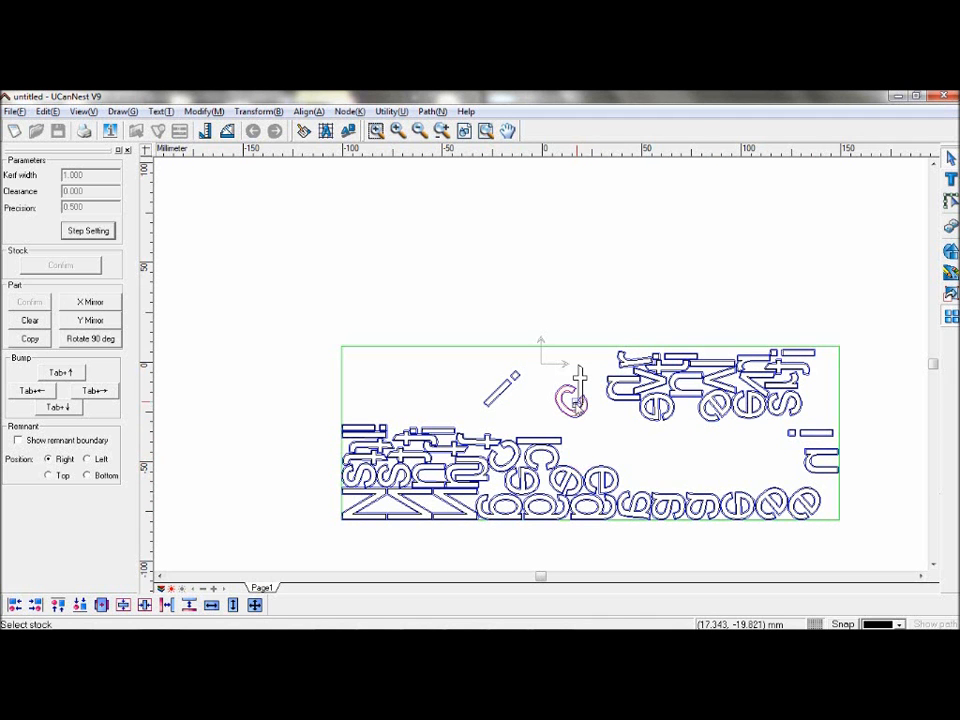
{"action": "left_click", "coordinate": [583, 436]}
Step: Select the t and add it as a part with the default Add Part settings
{"action": "left_click", "coordinate": [586, 380]}
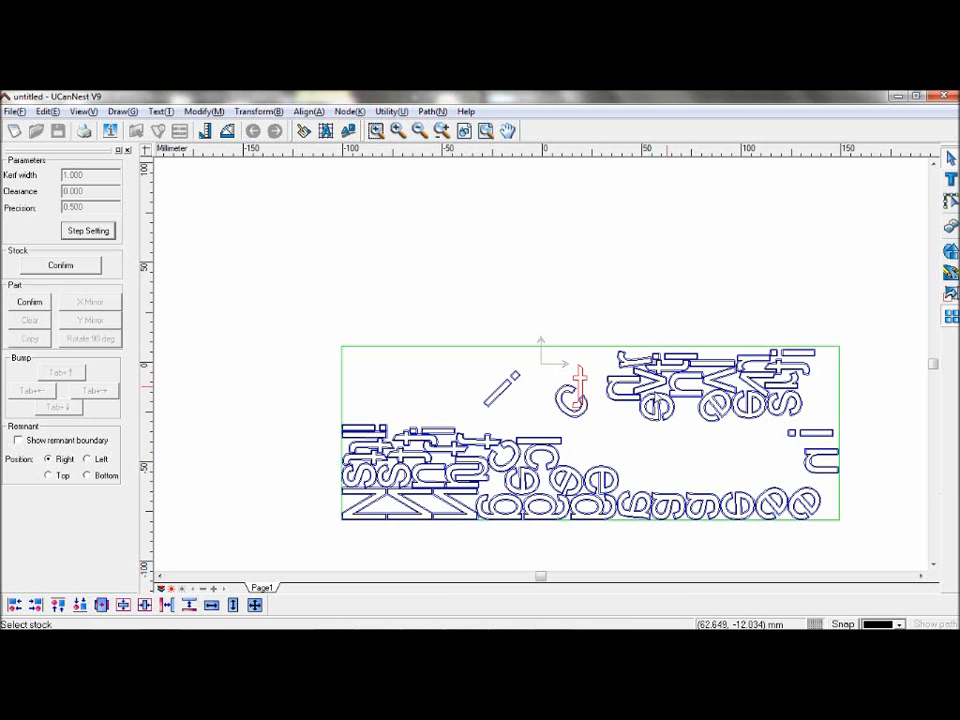
{"action": "left_click", "coordinate": [29, 302]}
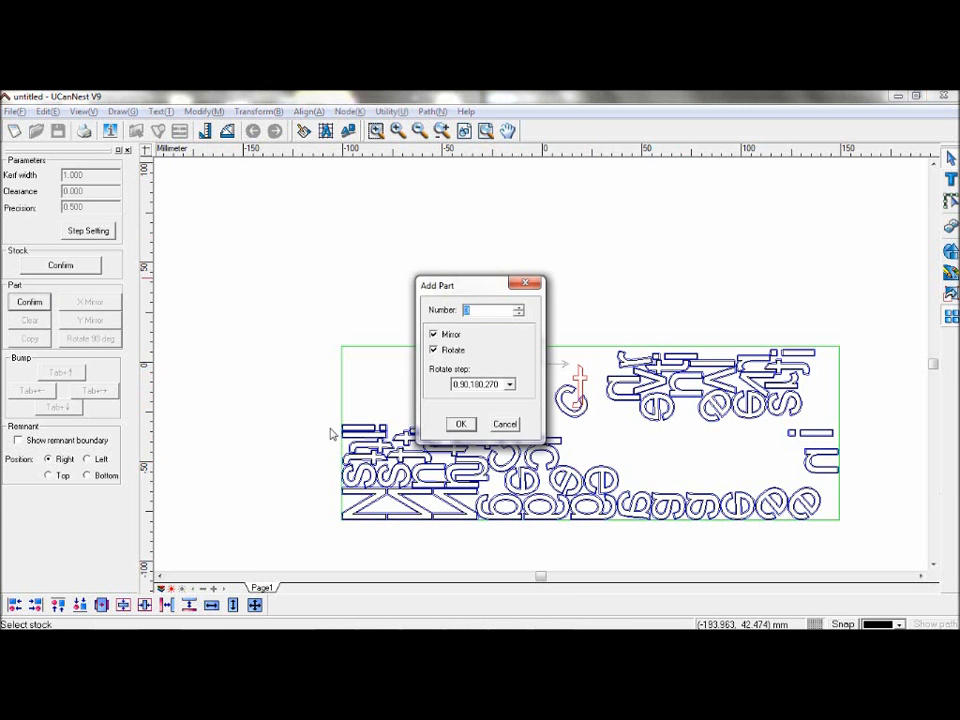
{"action": "left_click", "coordinate": [461, 424]}
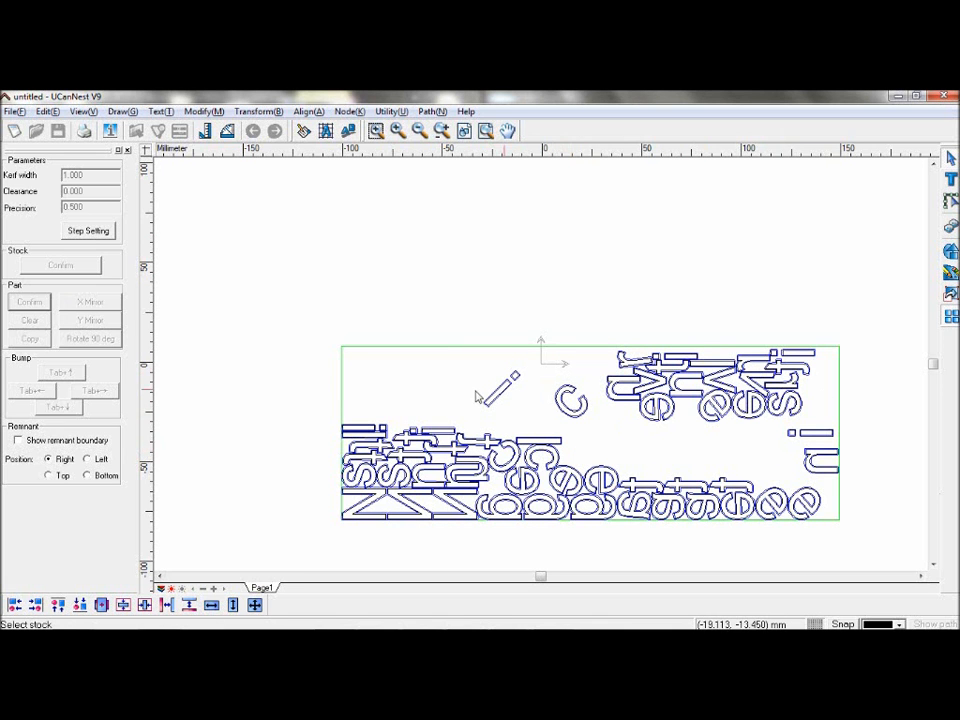
Step: Exit Interactive Nesting and select all the nested letters with the stock
{"action": "left_click", "coordinate": [128, 150]}
{"action": "mouse_move", "coordinate": [258, 310]}
{"action": "left_mouse_down"}
{"action": "mouse_move", "coordinate": [614, 538]}
{"action": "mouse_move", "coordinate": [818, 565]}
{"action": "left_mouse_up"}
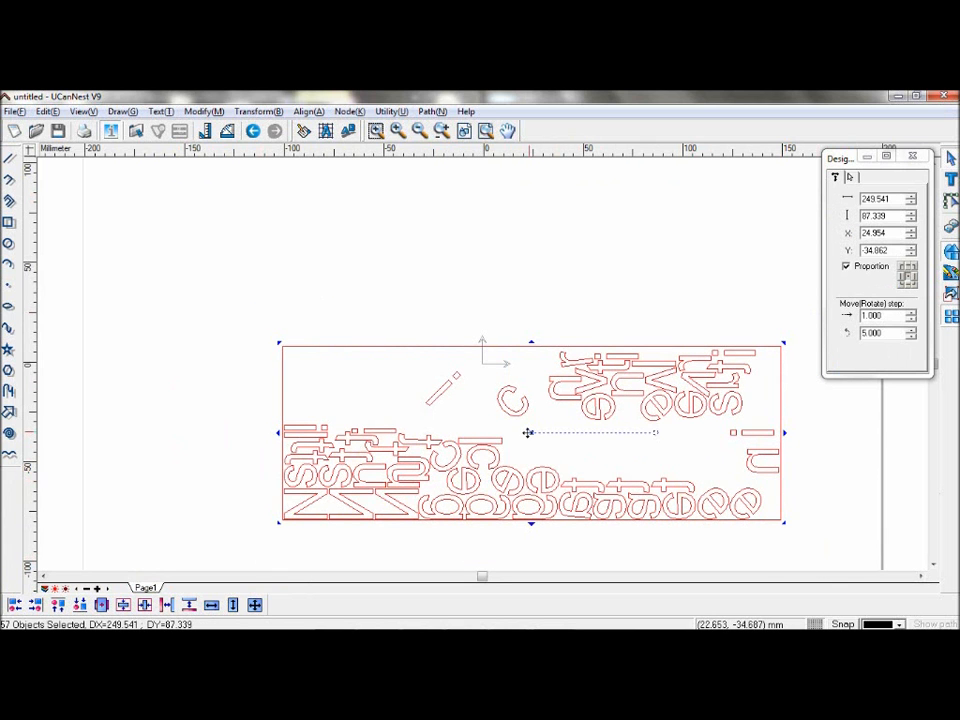
{"action": "left_click", "coordinate": [640, 463]}
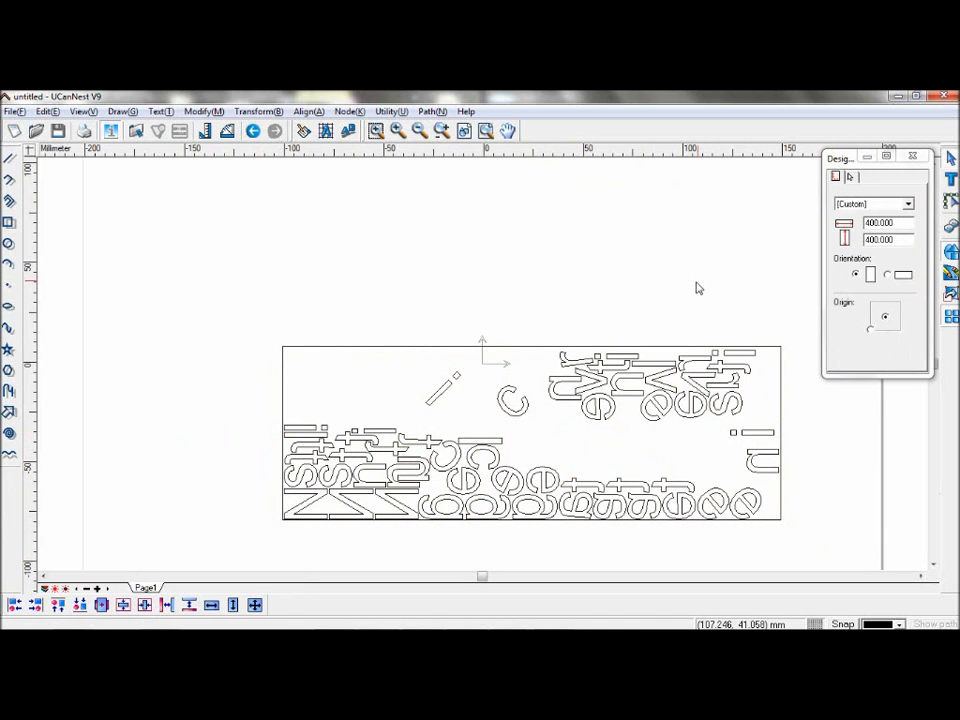